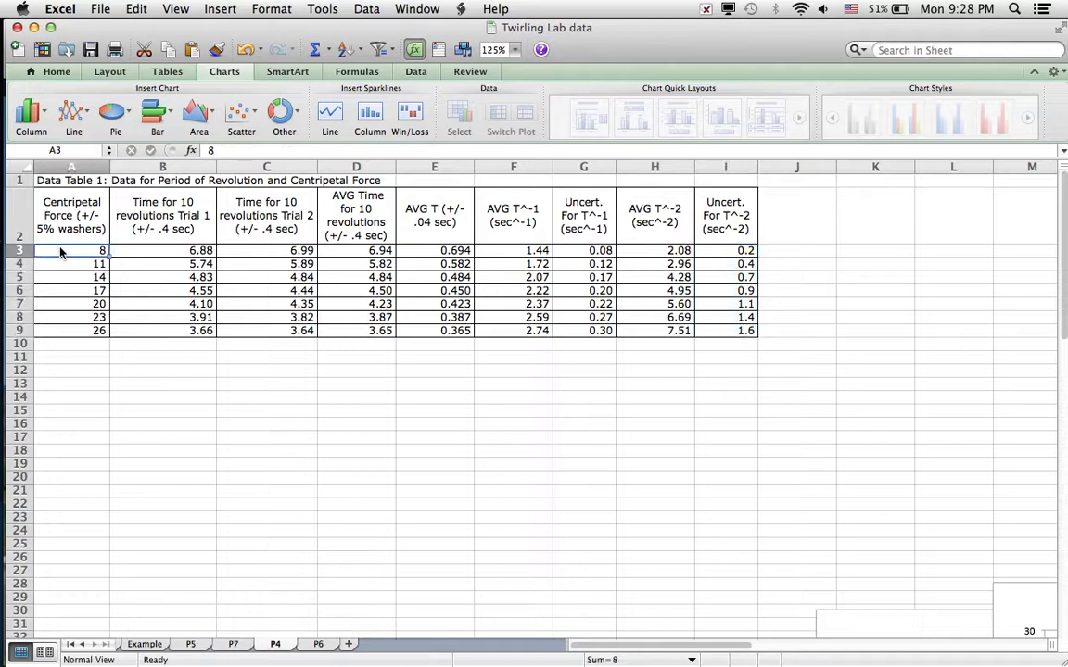
{"action": "left_click", "coordinate": [74, 423]}
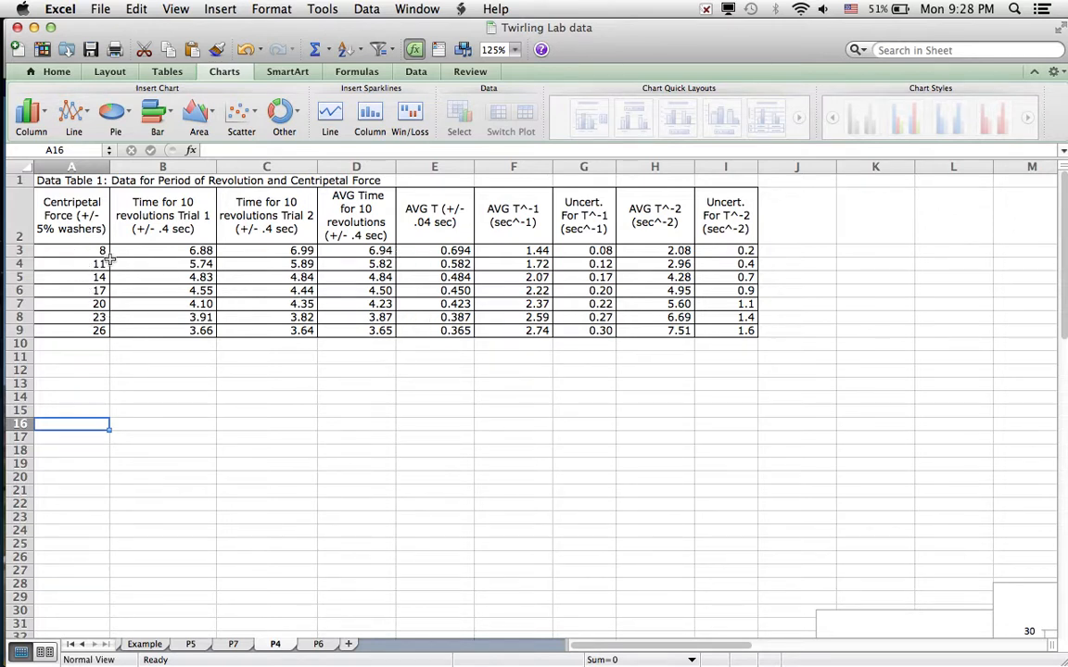
{"action": "left_click", "coordinate": [70, 250]}
{"action": "left_click_drag", "start_coordinate": [70, 250], "coordinate": [75, 330]}
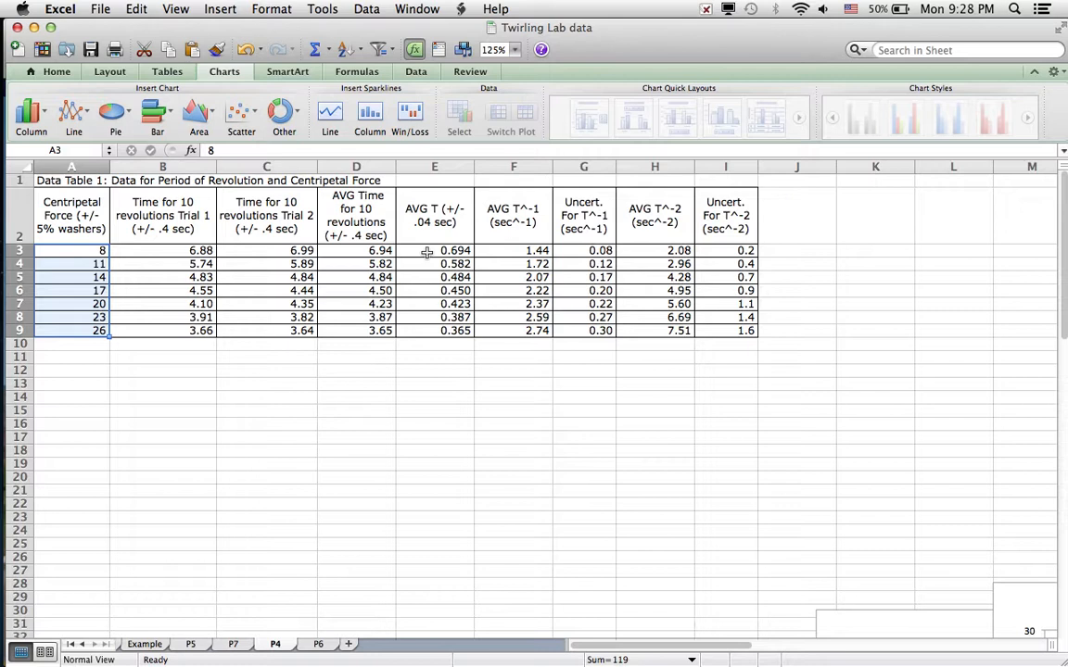
{"action": "left_click_drag", "start_coordinate": [427, 252], "coordinate": [437, 338]}
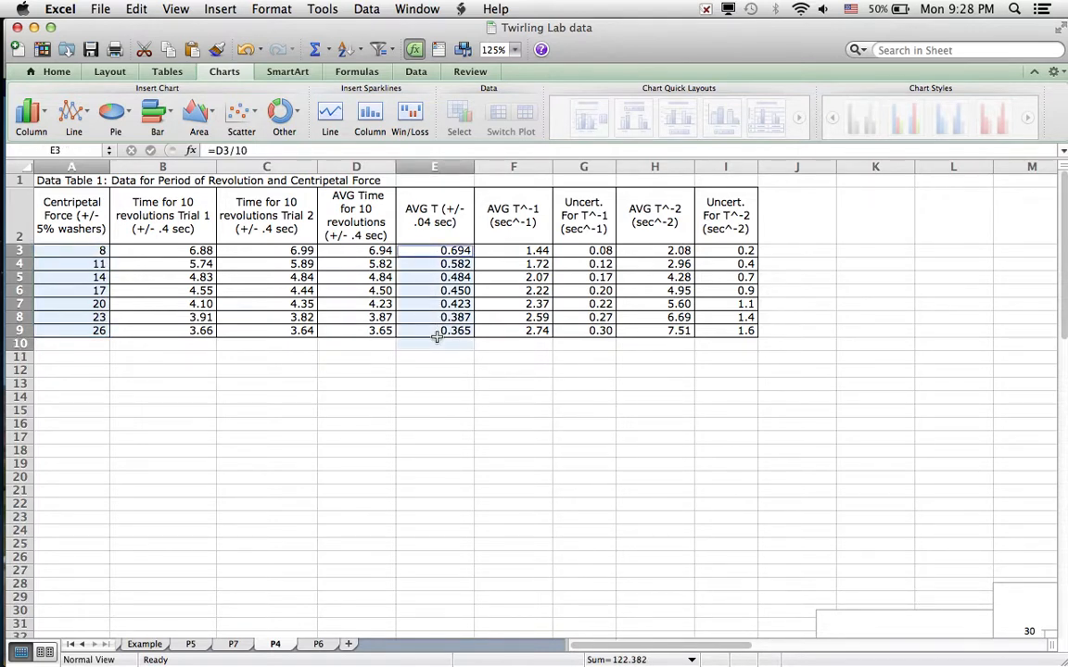
{"action": "left_click", "coordinate": [265, 398]}
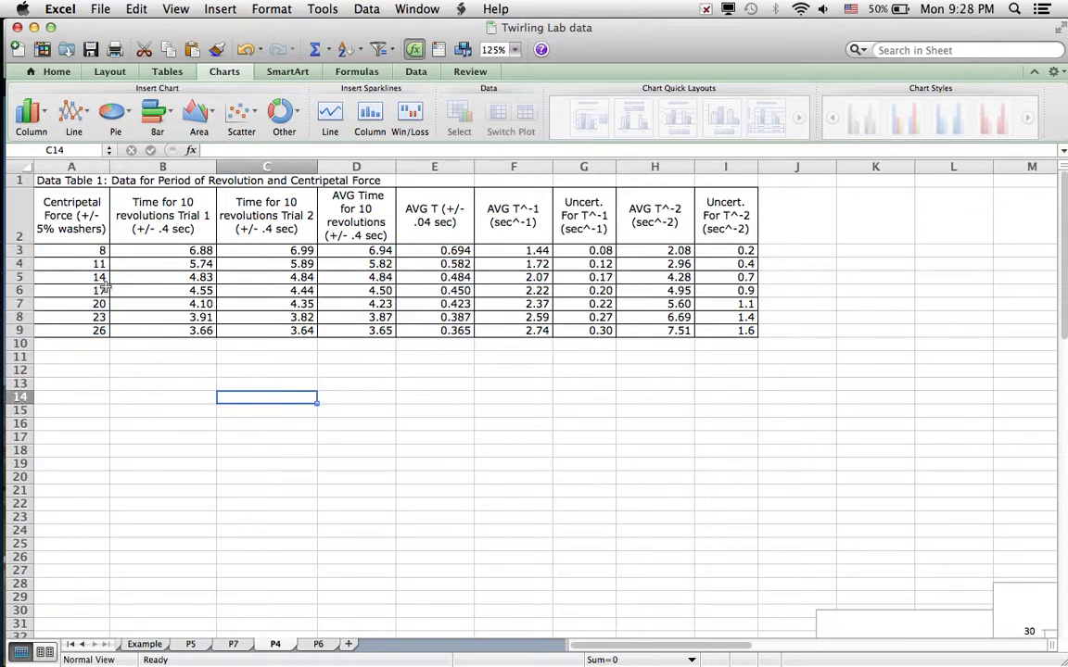
Step: Insert a Marked Scatter chart from the centripetal force values A3:A9 and the AVG T values E3:E9
{"action": "left_click_drag", "start_coordinate": [81, 251], "coordinate": [83, 334]}
{"action": "left_click_drag", "start_coordinate": [412, 250], "coordinate": [420, 331]}
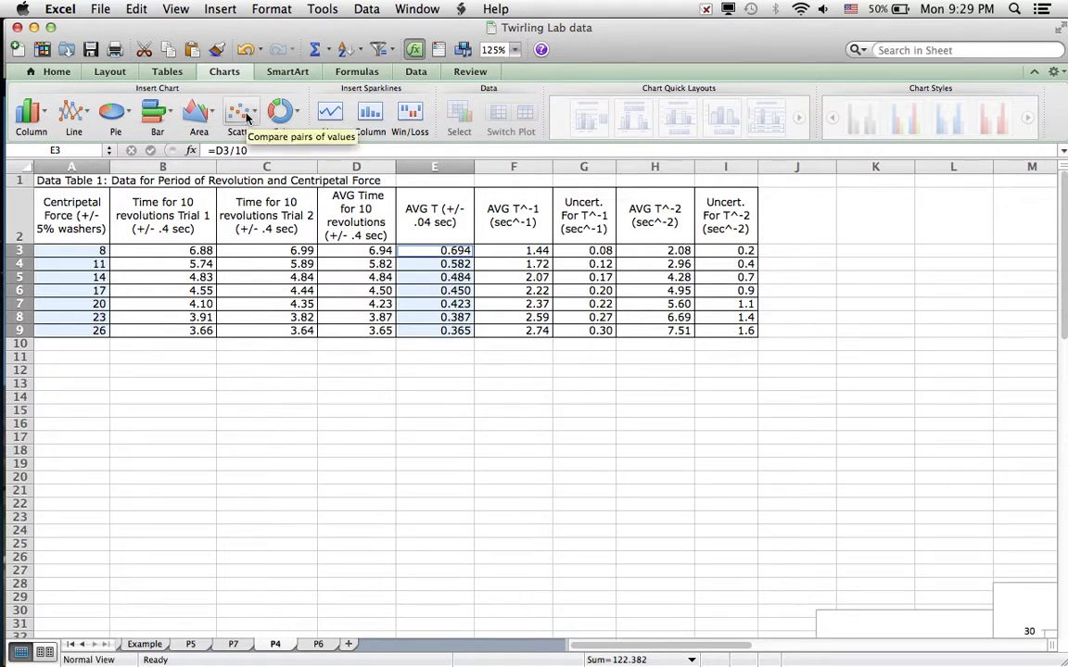
{"action": "left_click", "coordinate": [247, 115]}
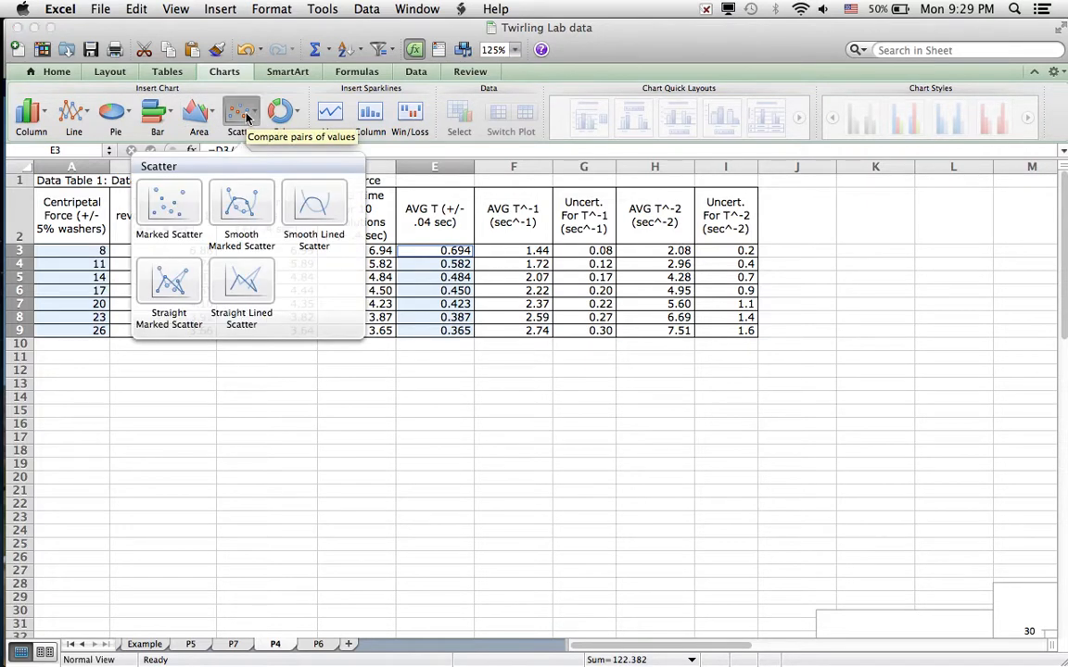
{"action": "left_click", "coordinate": [172, 211]}
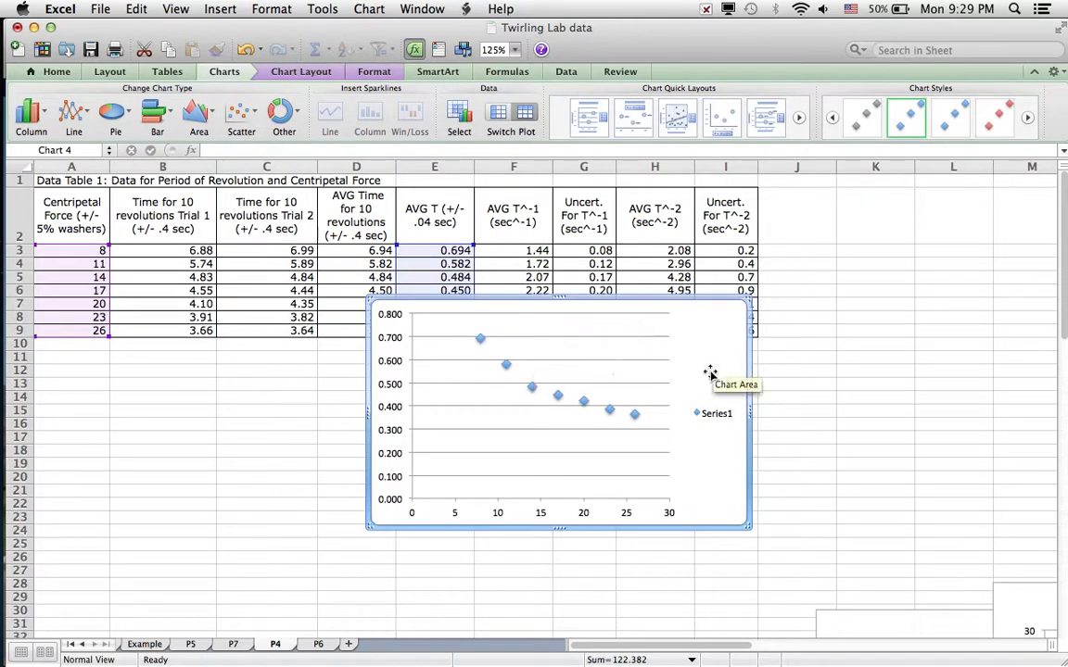
Step: Delete the scatter chart's legend and shift the chart a few rows down the sheet
{"action": "left_click", "coordinate": [715, 415]}
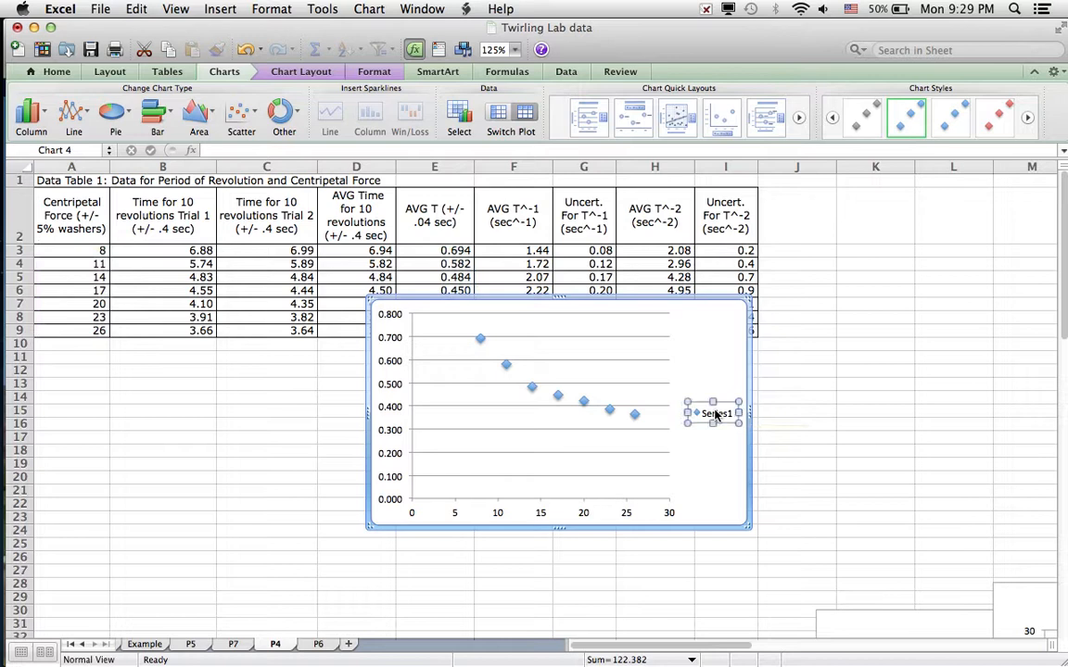
{"action": "key", "text": "Delete"}
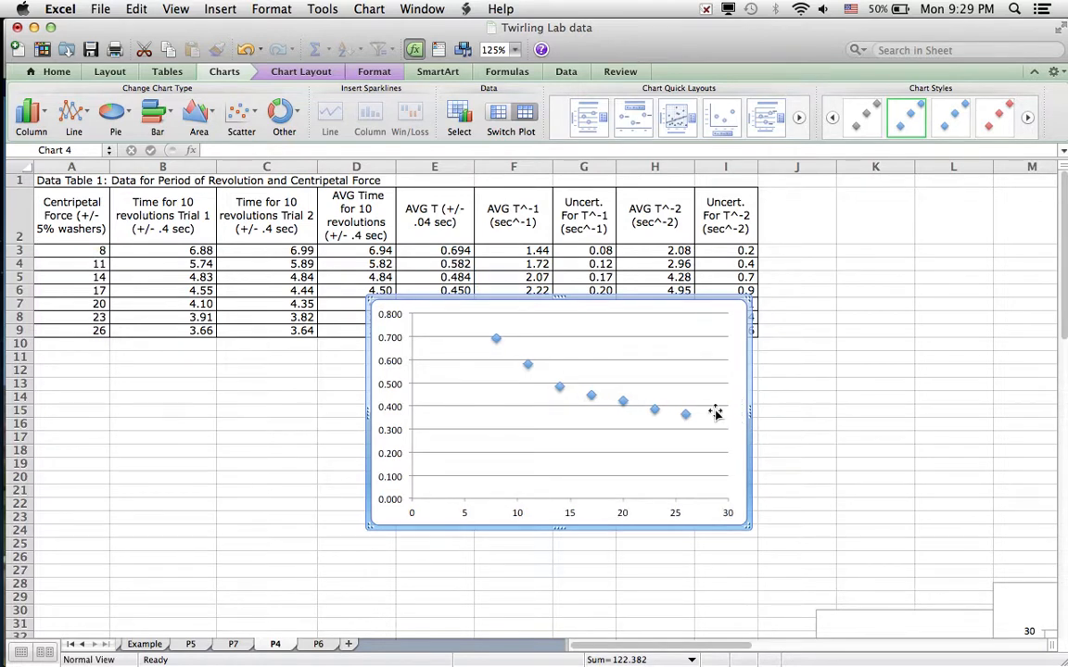
{"action": "left_click_drag", "start_coordinate": [644, 307], "coordinate": [655, 340]}
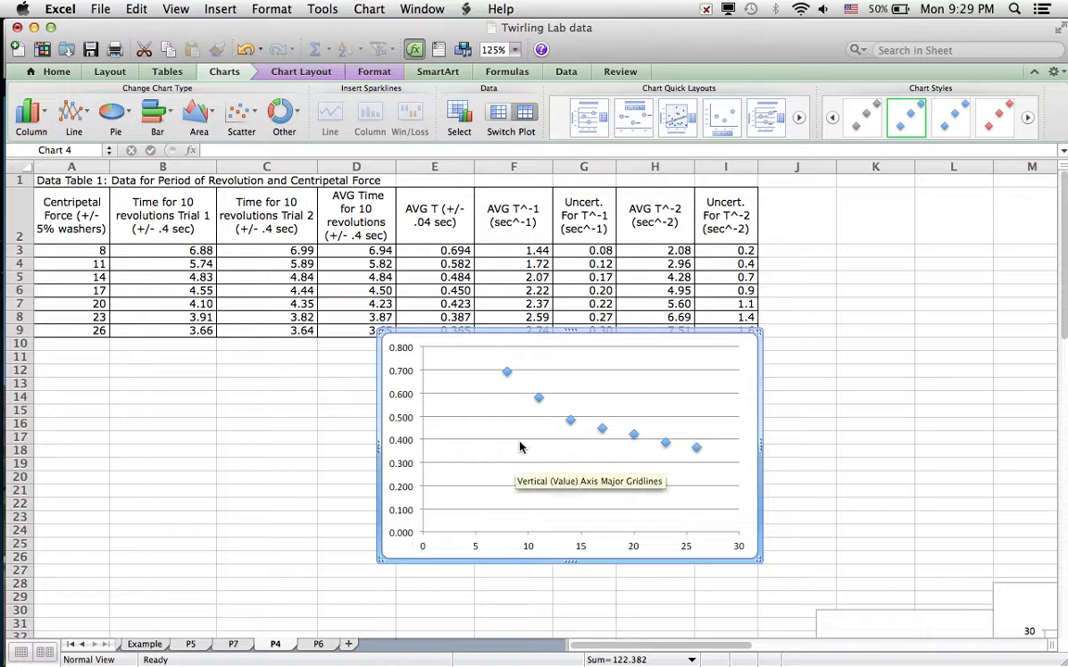
Step: Open the data source settings for the chart's plotted series
{"action": "left_click", "coordinate": [507, 374]}
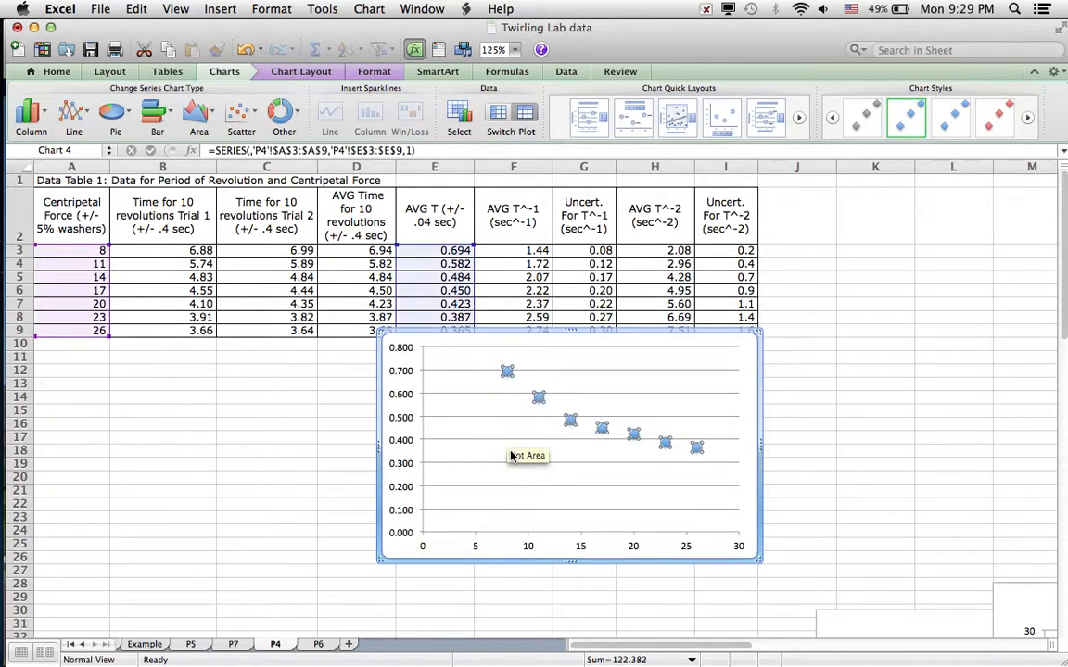
{"action": "right_click", "coordinate": [507, 377]}
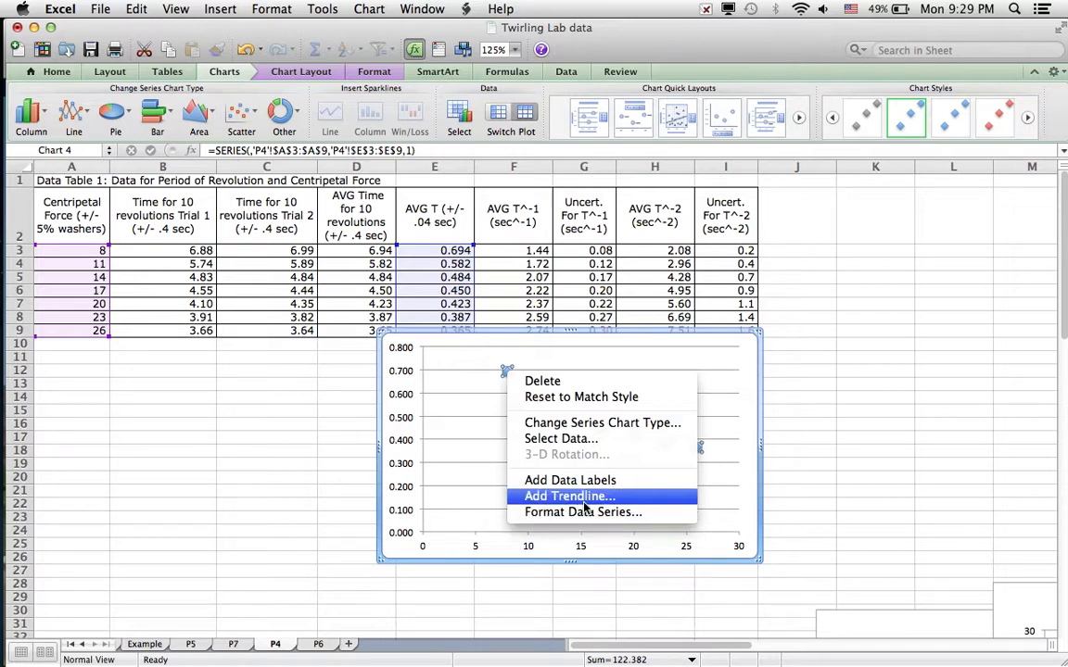
{"action": "left_click", "coordinate": [615, 439]}
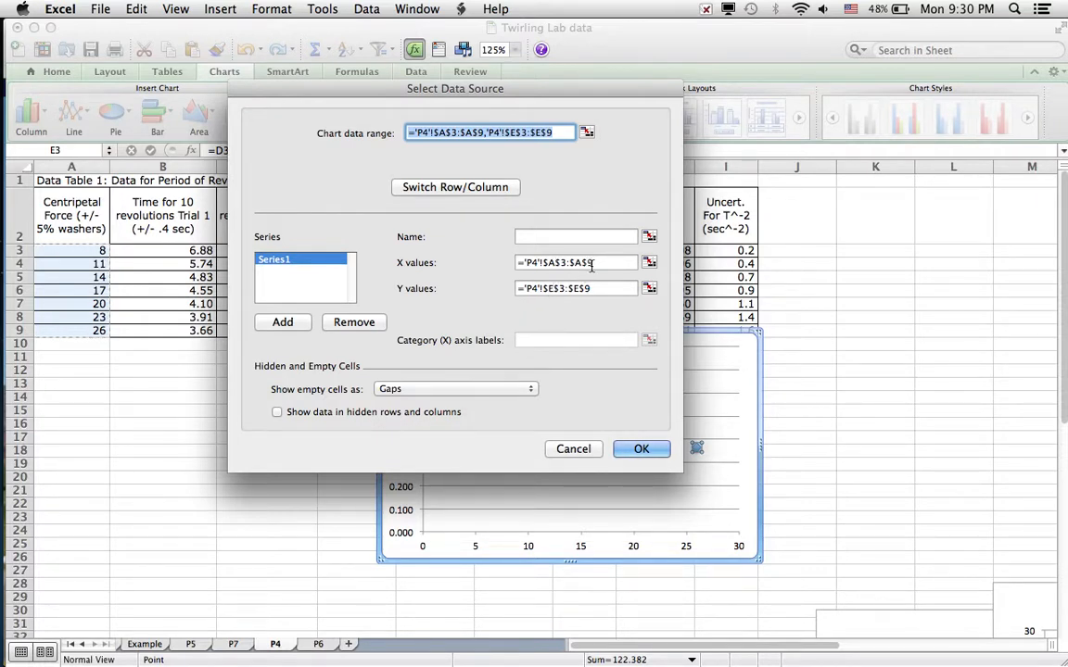
Step: Try to pick the AVG T cells E3:E9 on the sheet as the series' X values
{"action": "left_click", "coordinate": [650, 266]}
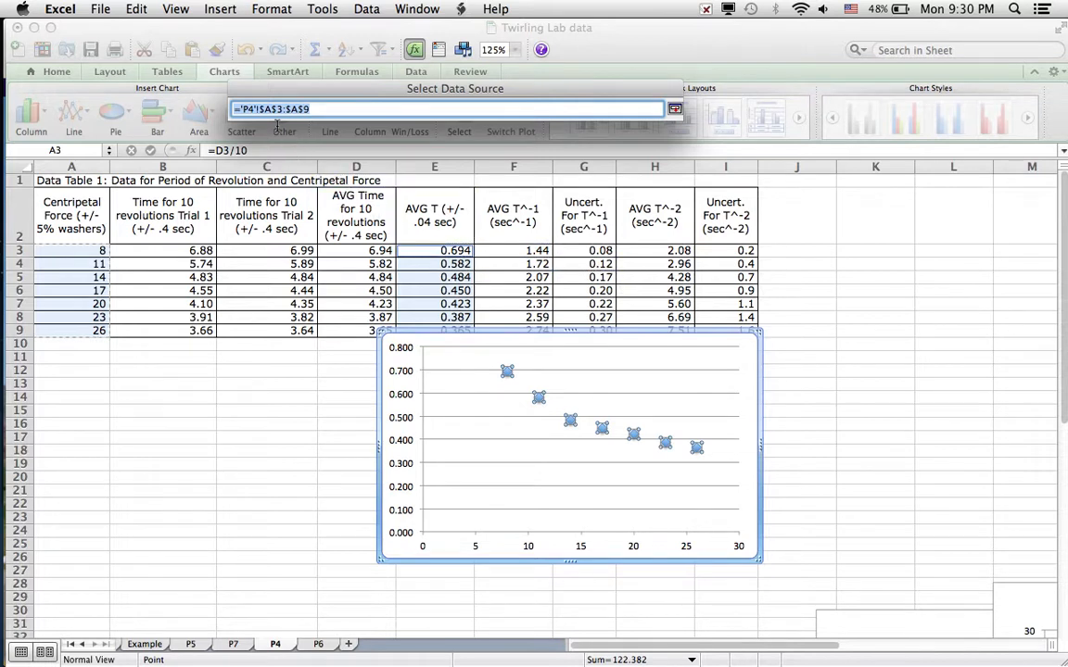
{"action": "left_click_drag", "start_coordinate": [421, 250], "coordinate": [431, 332]}
{"action": "left_click", "coordinate": [674, 109]}
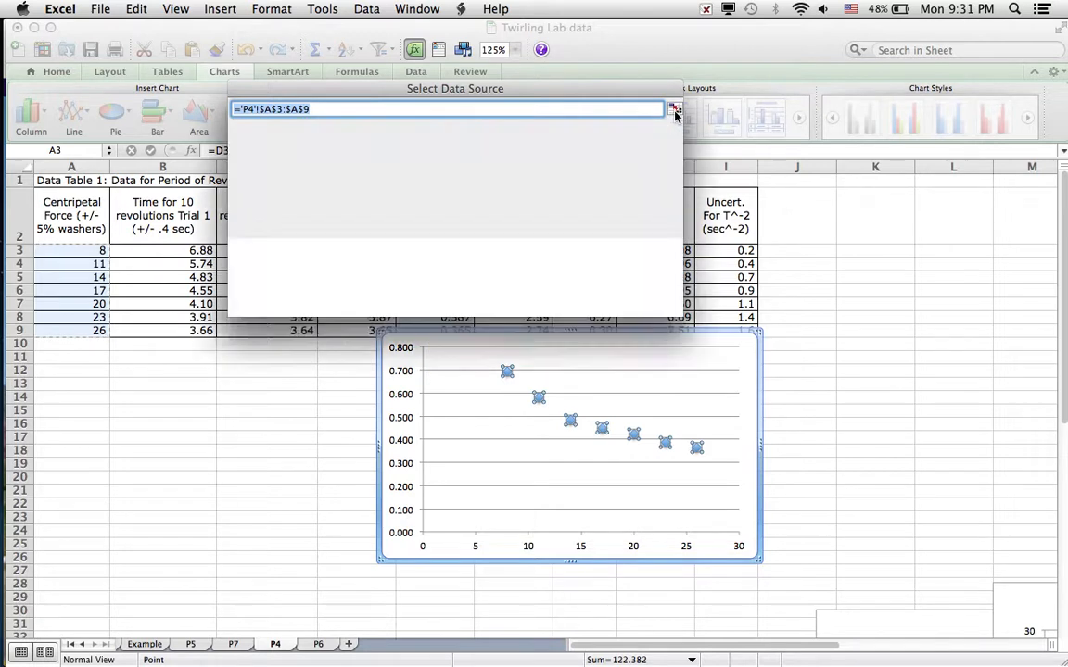
Step: Change the X values reference of Series1 to the AVG T range ='P4'!$E$3:$E$9
{"action": "left_click", "coordinate": [581, 264]}
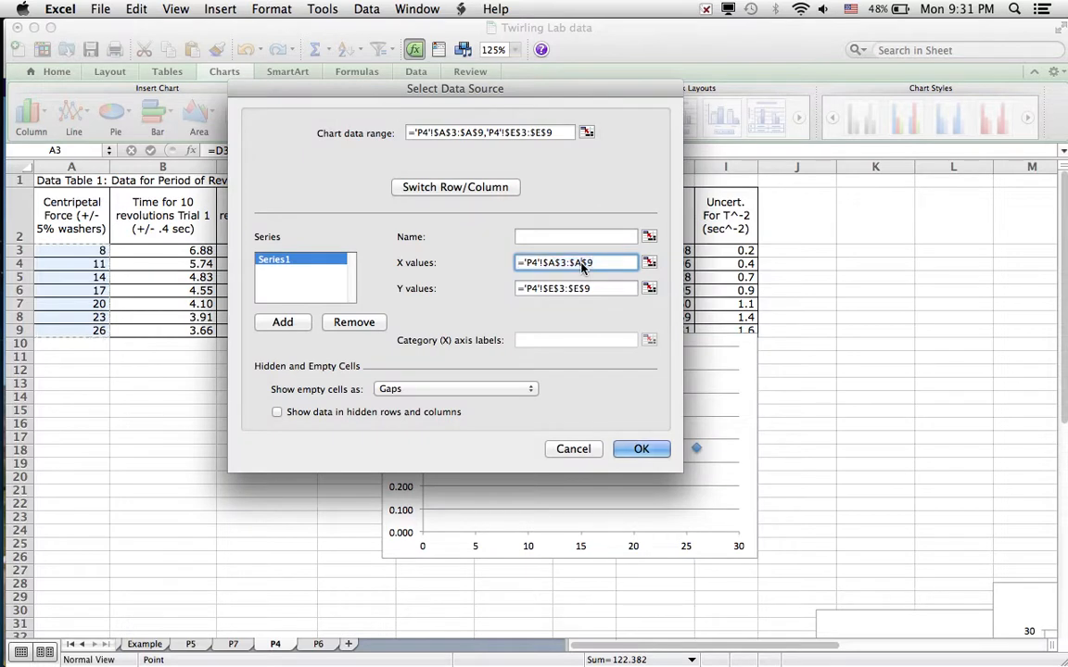
{"action": "key", "text": "BackSpace"}
{"action": "type", "text": "e"}
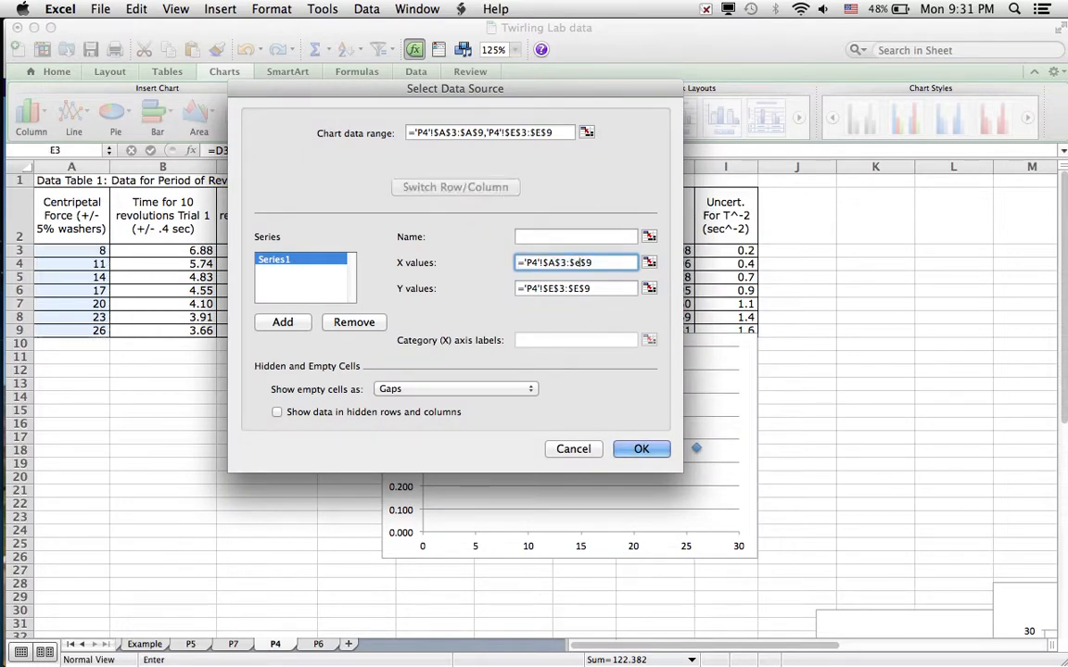
{"action": "left_click", "coordinate": [554, 262]}
{"action": "key", "text": "BackSpace"}
{"action": "type", "text": "e"}
Step: Change the Y values reference of Series1 to the centripetal force range ='P4'!$A$3:$A$9 and apply the data source changes
{"action": "left_click", "coordinate": [556, 290]}
{"action": "key", "text": "BackSpace"}
{"action": "type", "text": "a"}
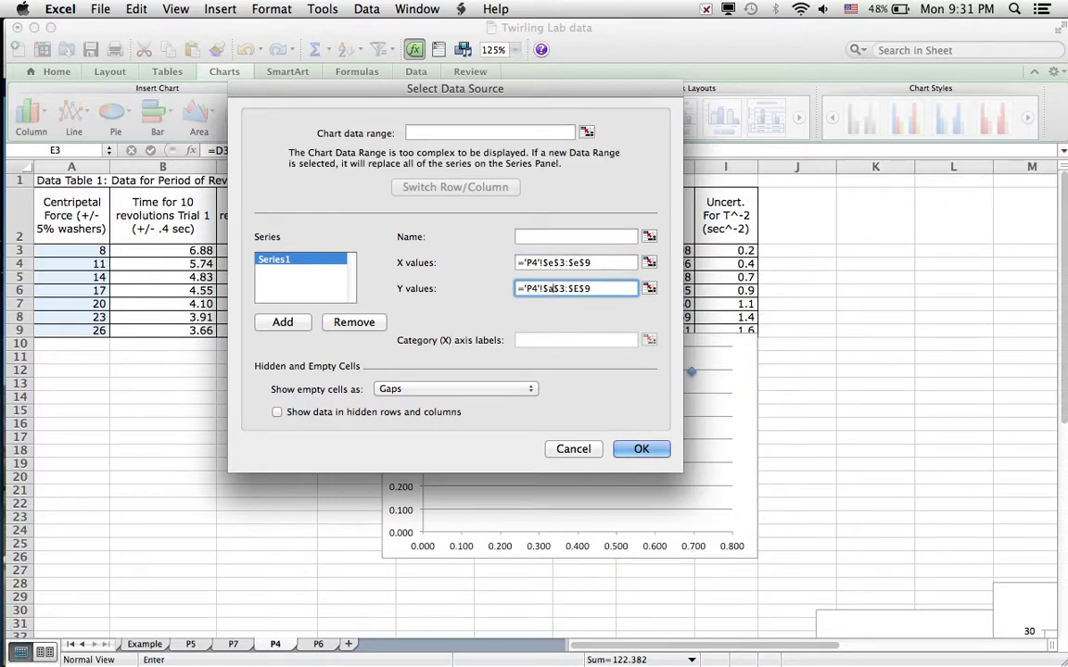
{"action": "left_click", "coordinate": [580, 288]}
{"action": "key", "text": "BackSpace"}
{"action": "type", "text": "a"}
{"action": "left_click", "coordinate": [641, 449]}
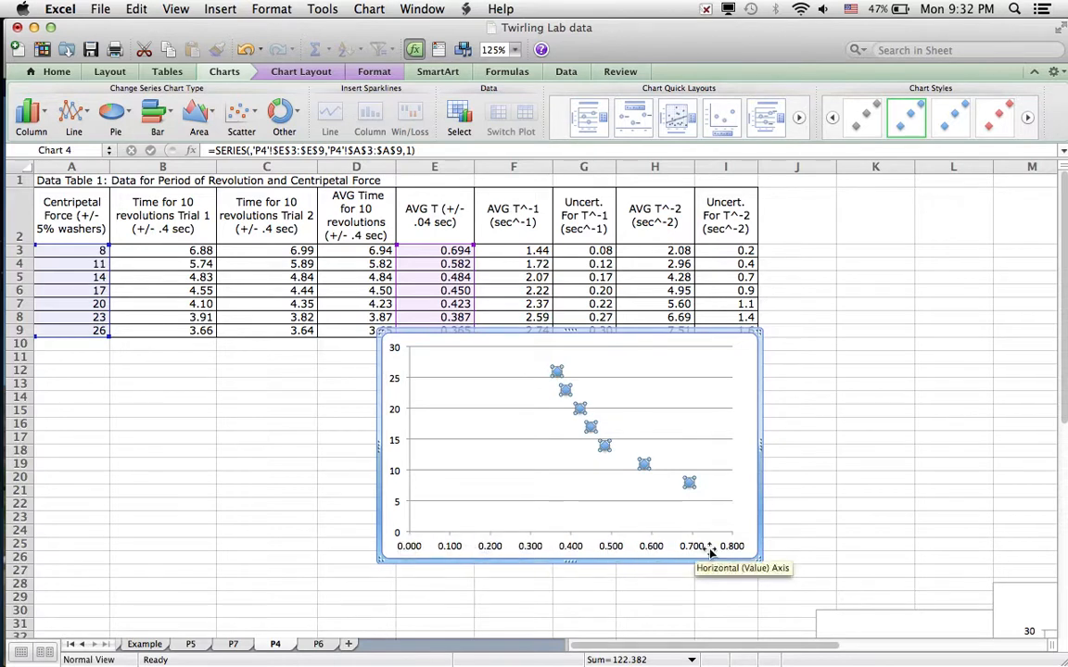
Step: Move the chart clear of the data table and add a title above the chart
{"action": "left_click", "coordinate": [662, 421]}
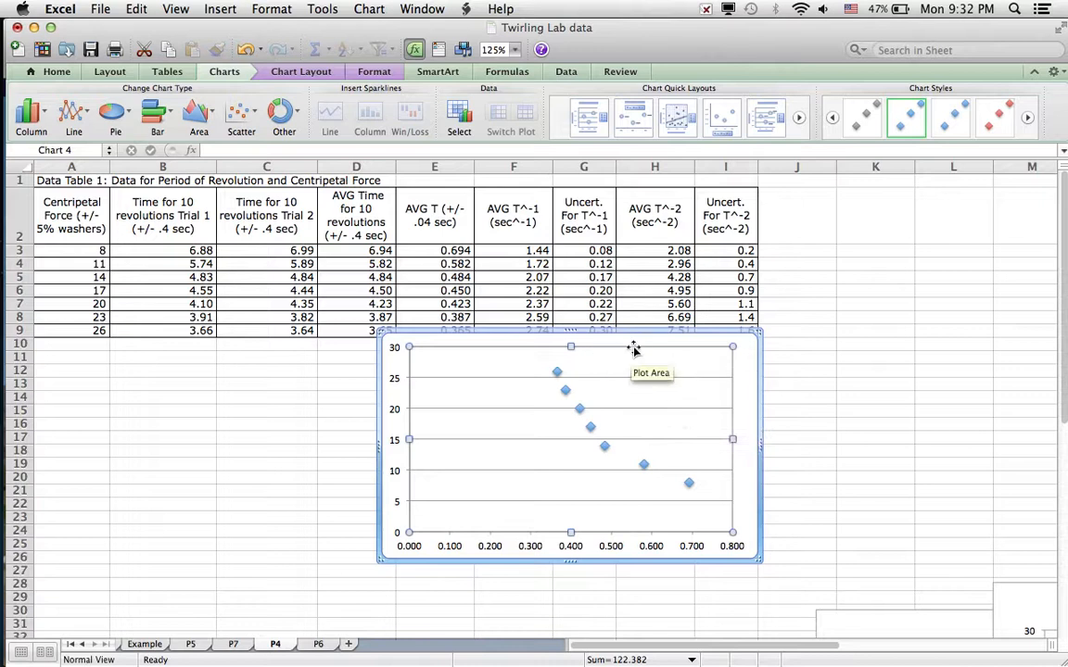
{"action": "left_click_drag", "start_coordinate": [626, 341], "coordinate": [617, 363]}
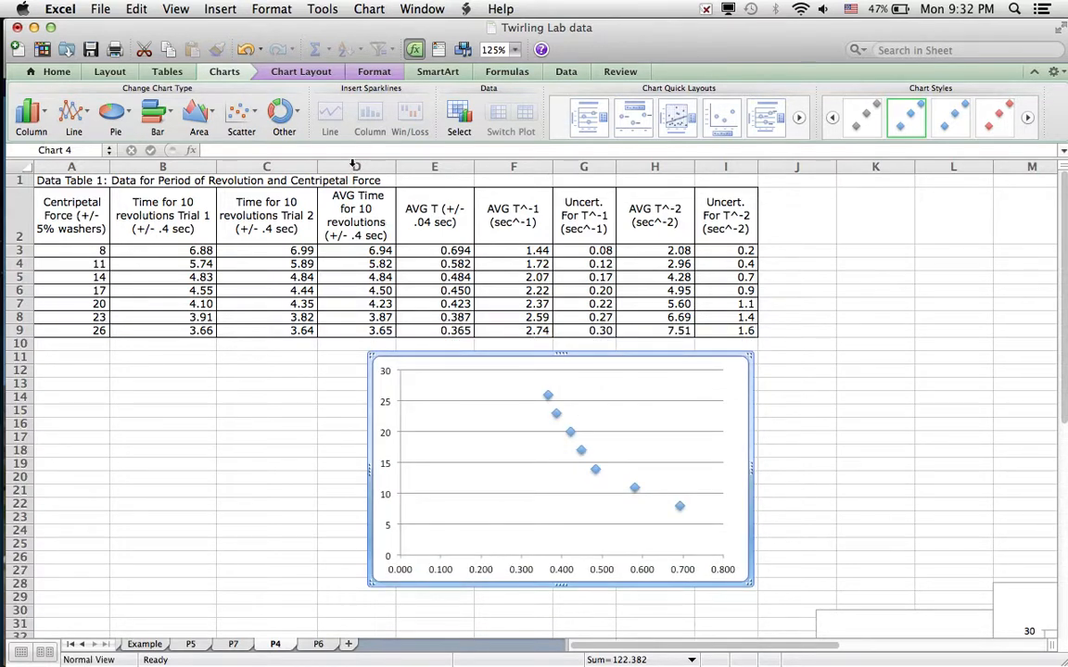
{"action": "left_click", "coordinate": [297, 74]}
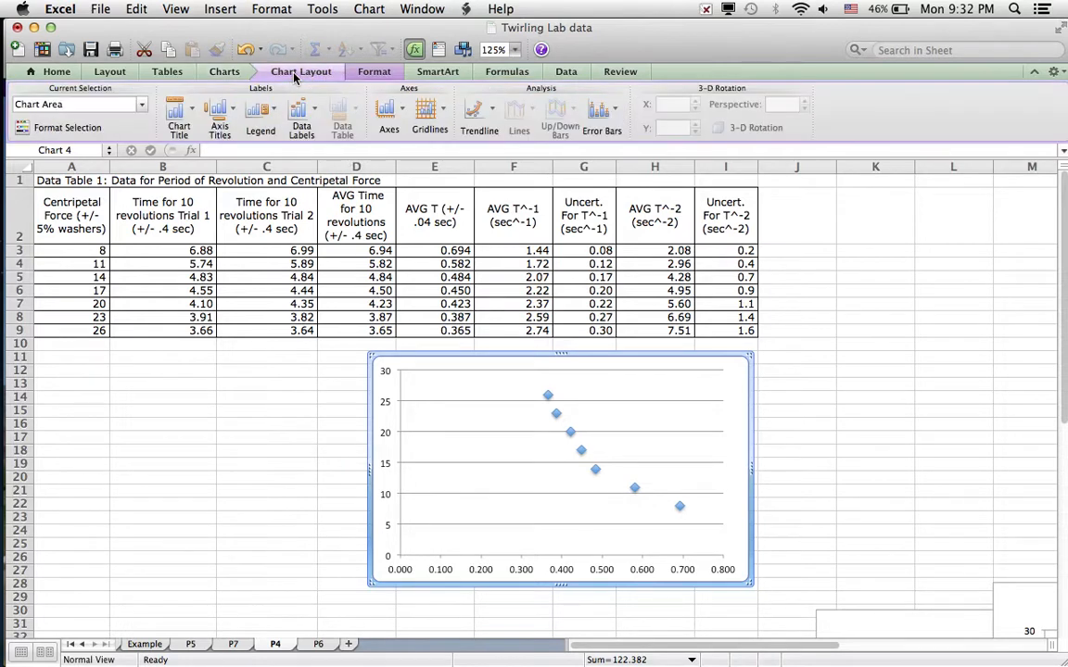
{"action": "left_click", "coordinate": [179, 121]}
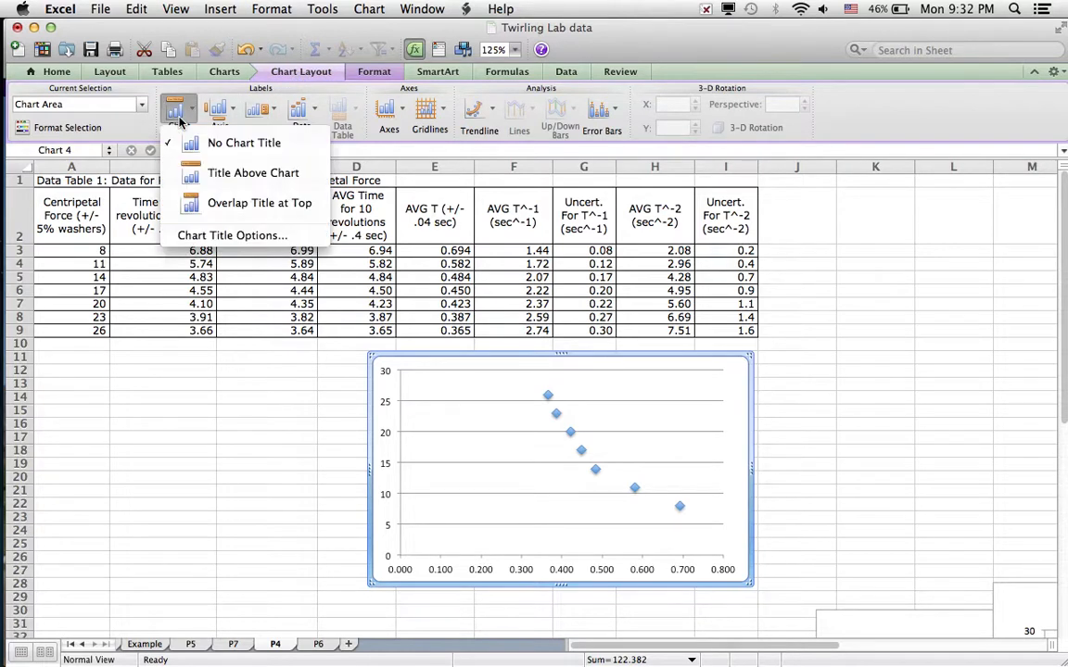
{"action": "left_click", "coordinate": [225, 175]}
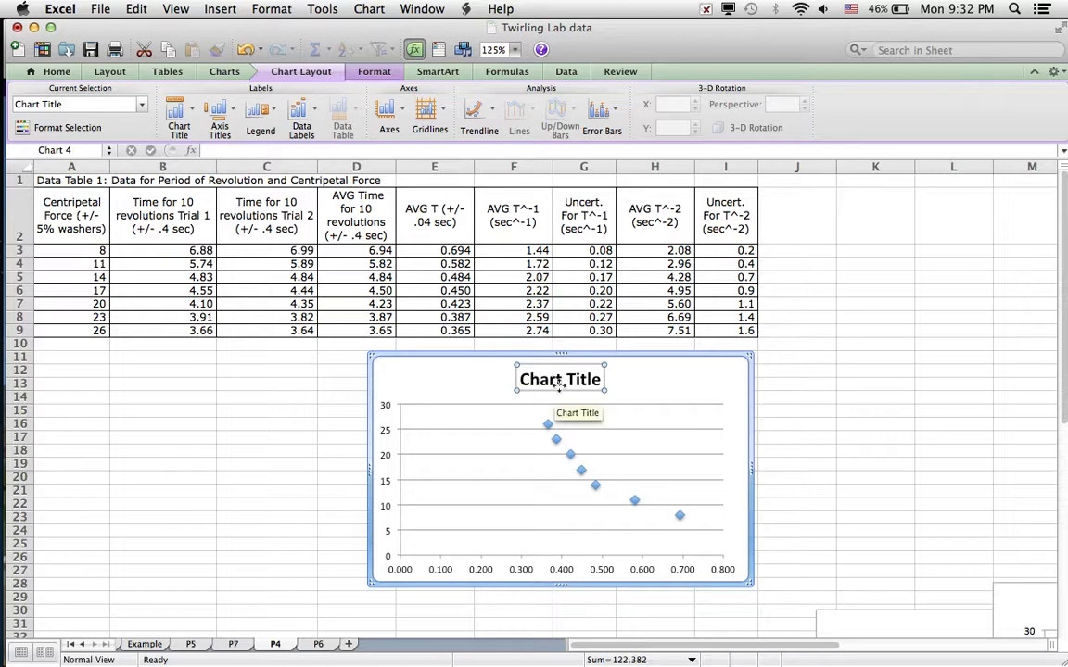
Step: Replace the placeholder chart title with "Graph 1: Fc vs T"
{"action": "left_click", "coordinate": [559, 383]}
{"action": "triple_click", "coordinate": [560, 384]}
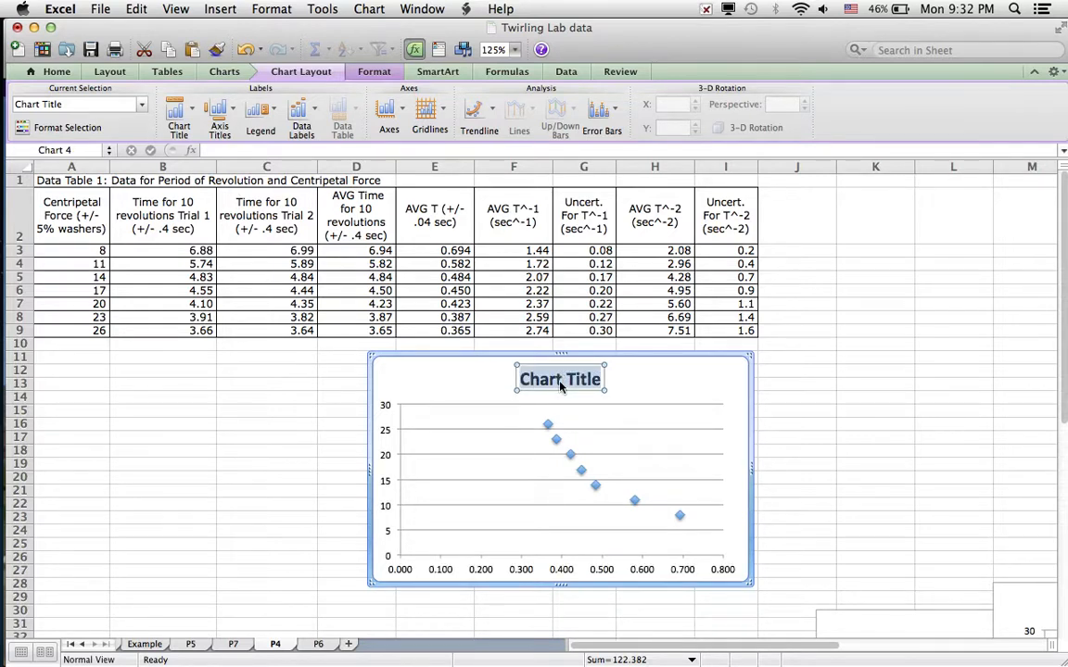
{"action": "type", "text": "Gr"}
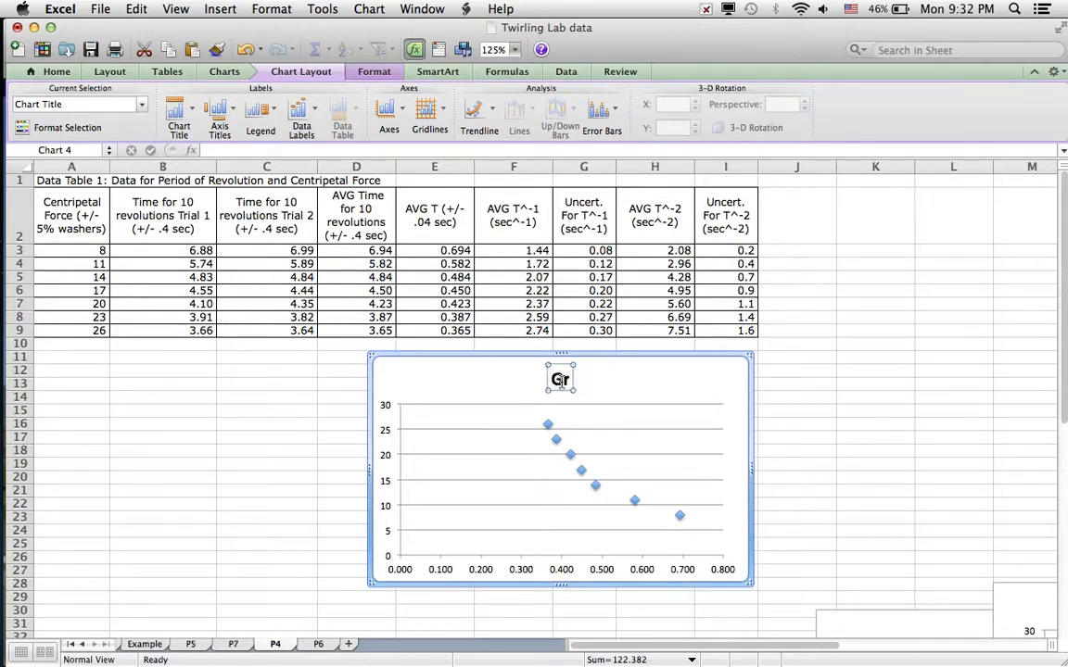
{"action": "type", "text": "aph 1:"}
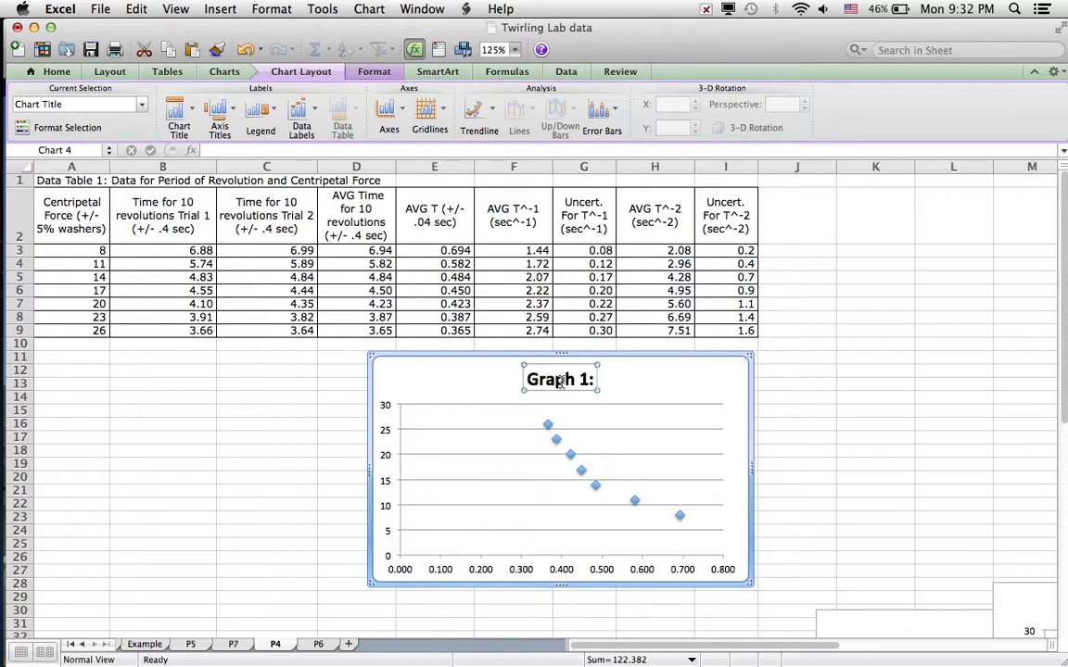
{"action": "type", "text": "Fc"}
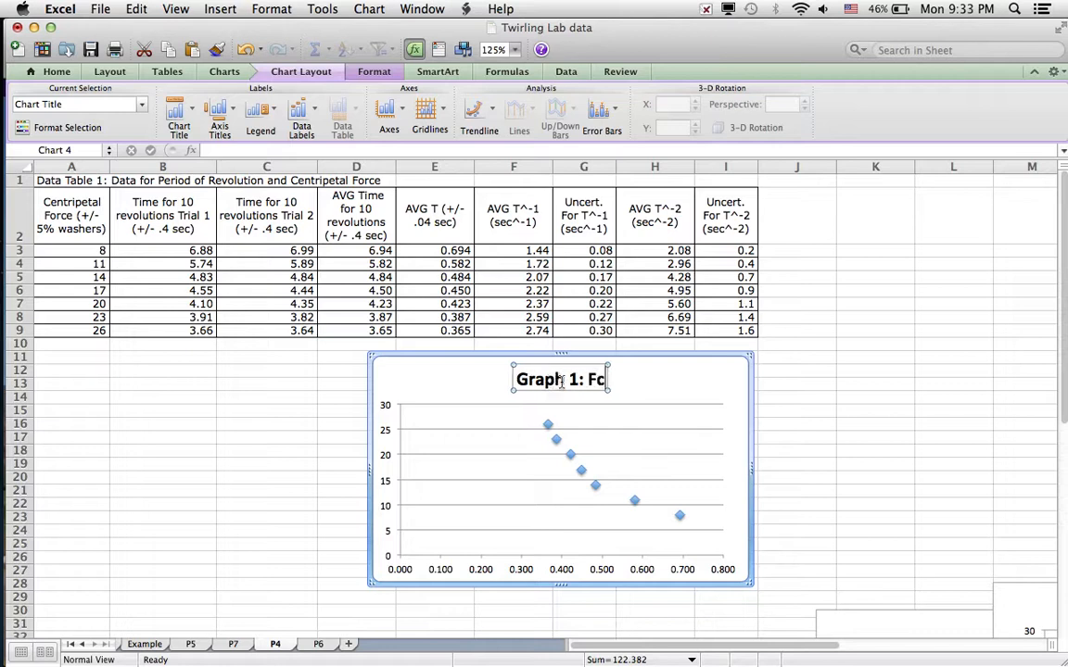
{"action": "type", "text": " vs"}
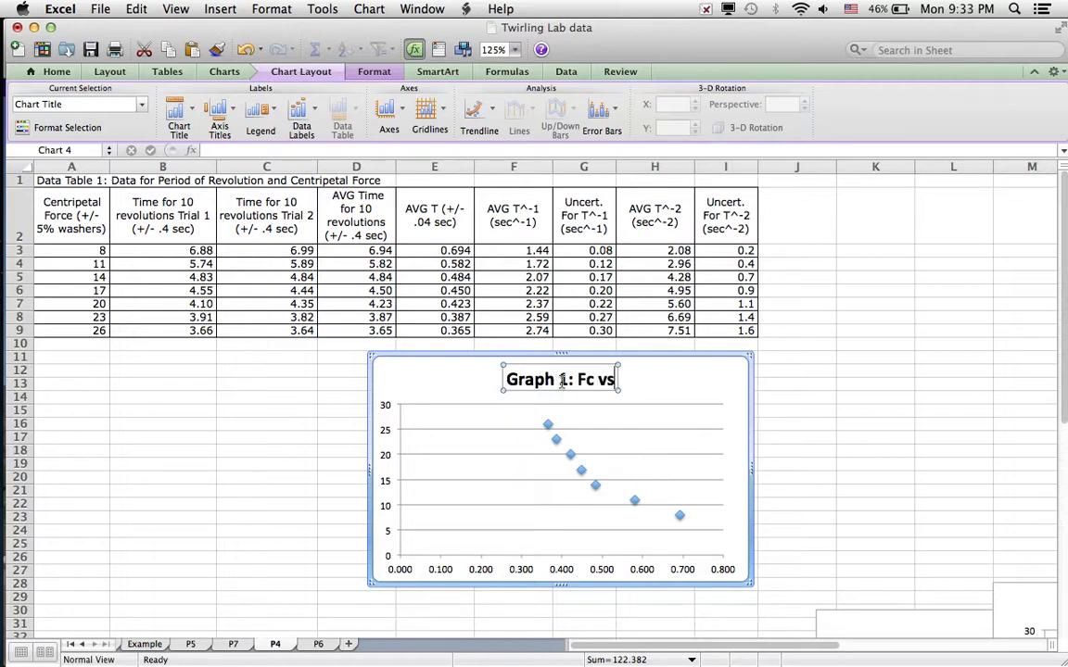
{"action": "type", "text": " T"}
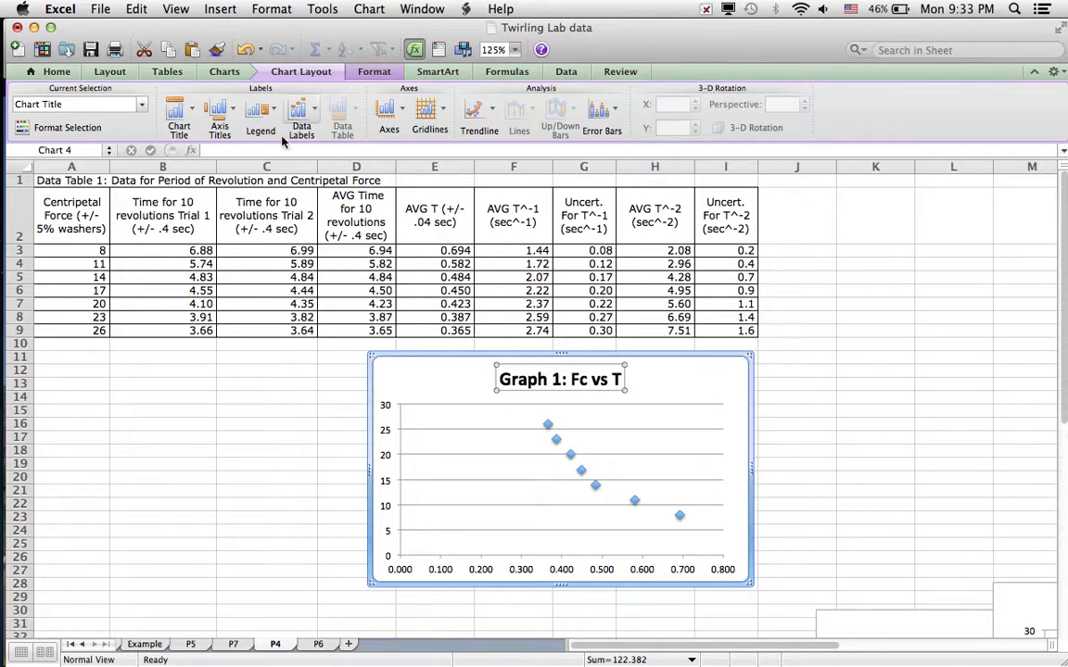
Step: Add a title below the horizontal axis and set its text to "Average Period (+/- .04 sec)"
{"action": "left_click", "coordinate": [217, 109]}
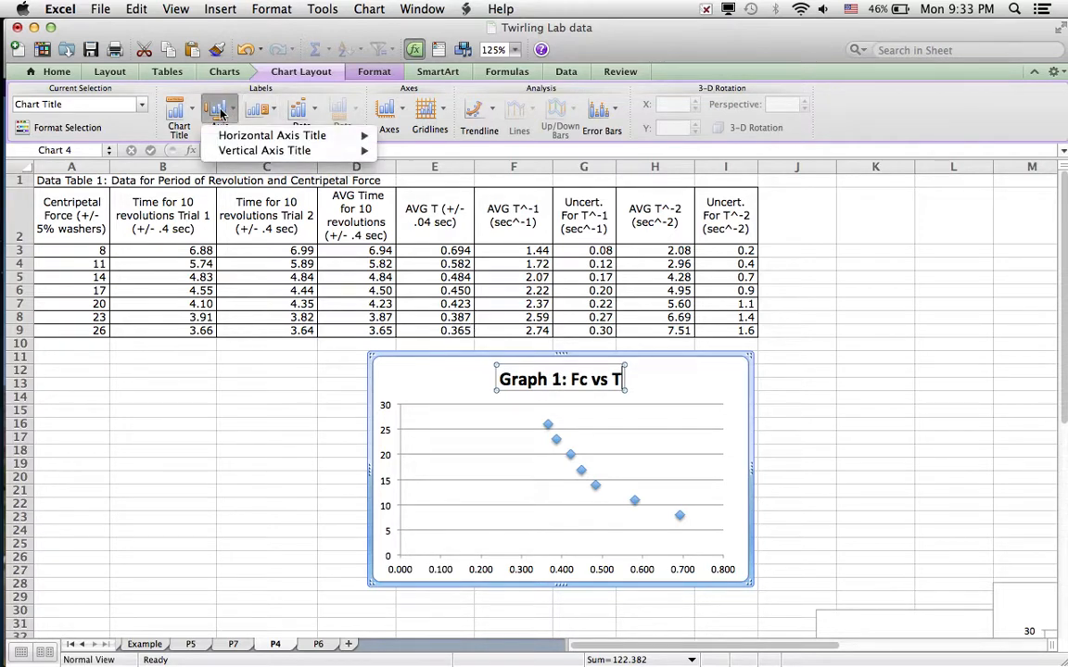
{"action": "mouse_move", "coordinate": [237, 136]}
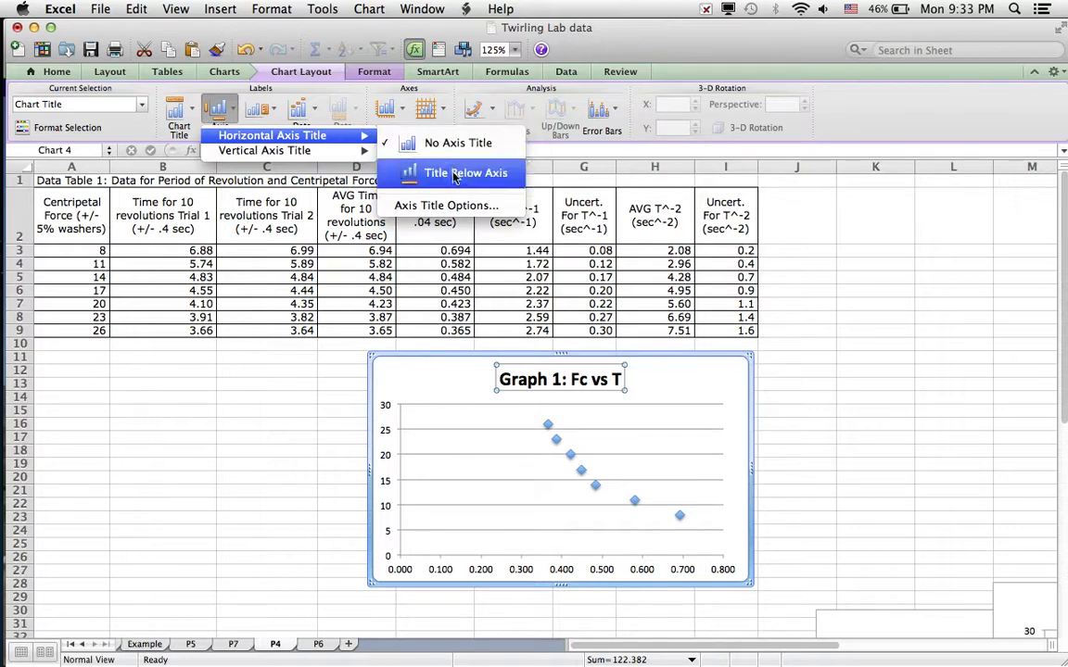
{"action": "left_click", "coordinate": [454, 174]}
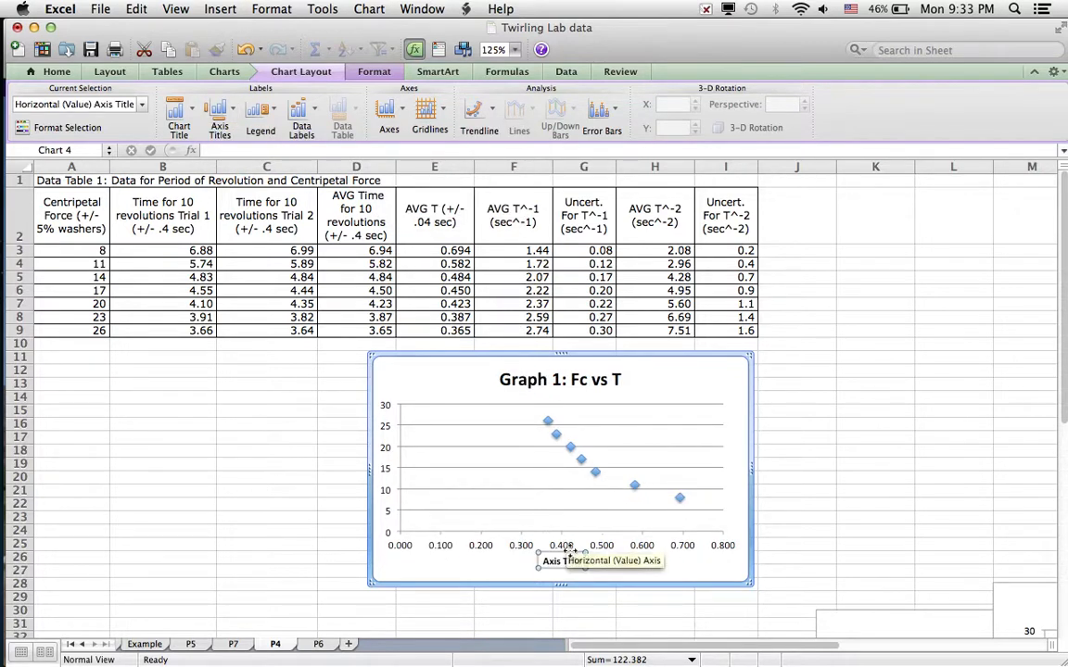
{"action": "double_click", "coordinate": [574, 559]}
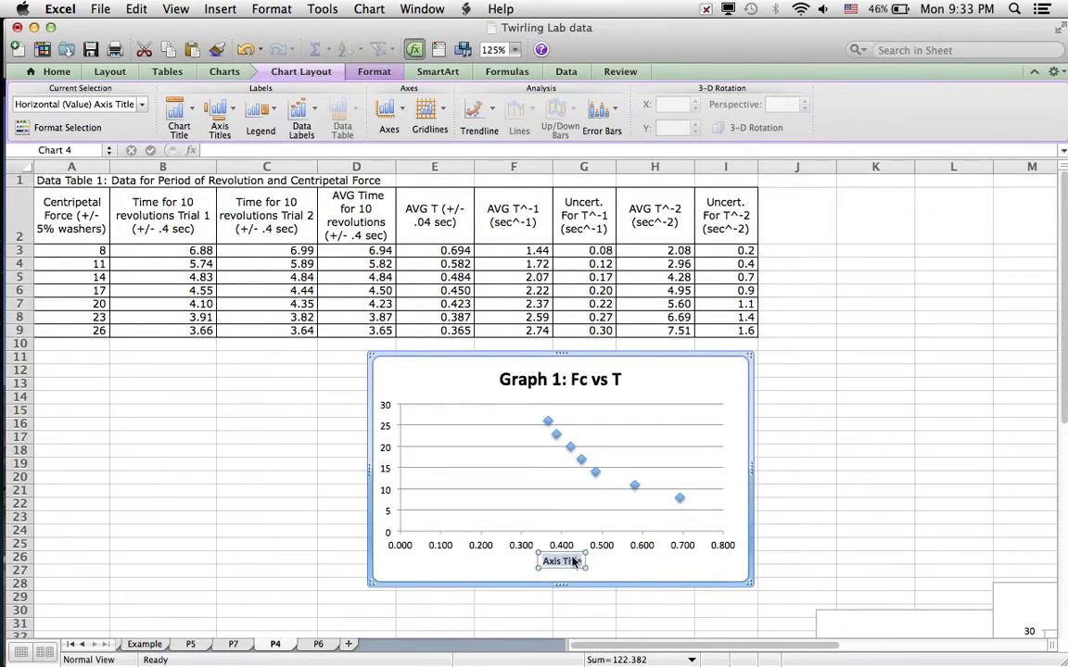
{"action": "type", "text": "Aver"}
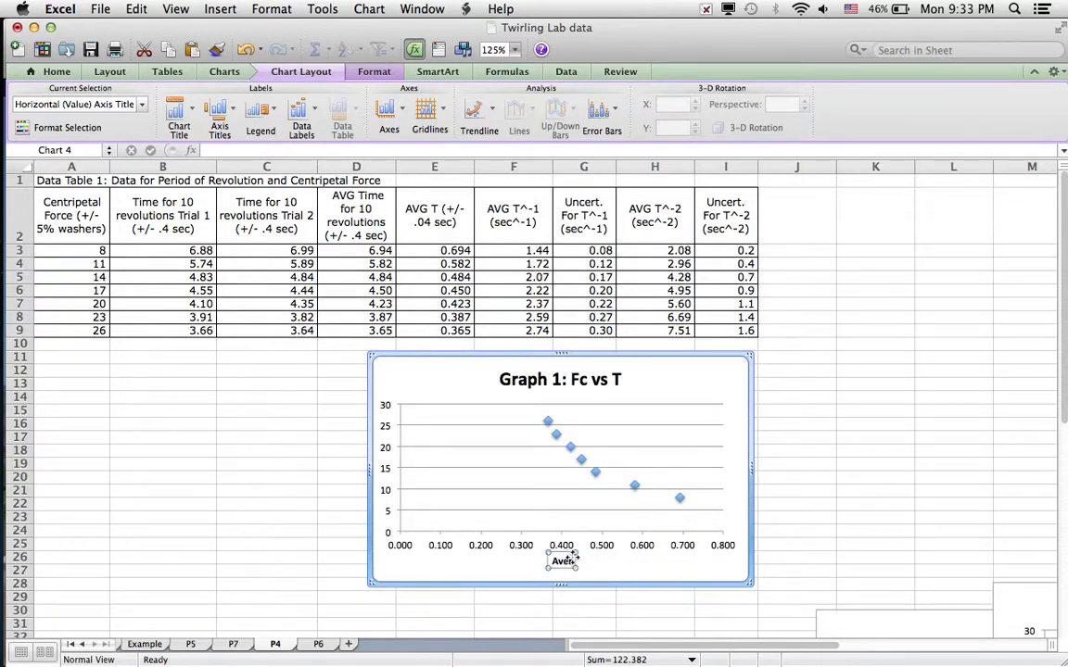
{"action": "type", "text": "age"}
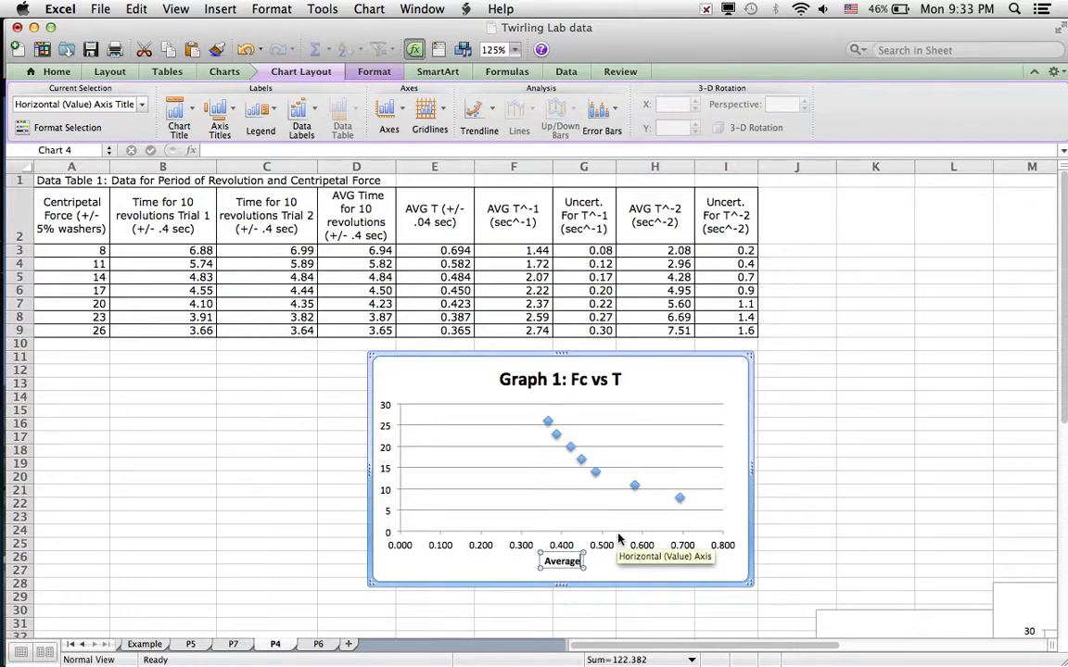
{"action": "type", "text": " Peior"}
{"action": "key", "text": "BackSpace"}
{"action": "key", "text": "BackSpace"}
{"action": "key", "text": "BackSpace"}
{"action": "type", "text": "riod ("}
{"action": "type", "text": "+/-"}
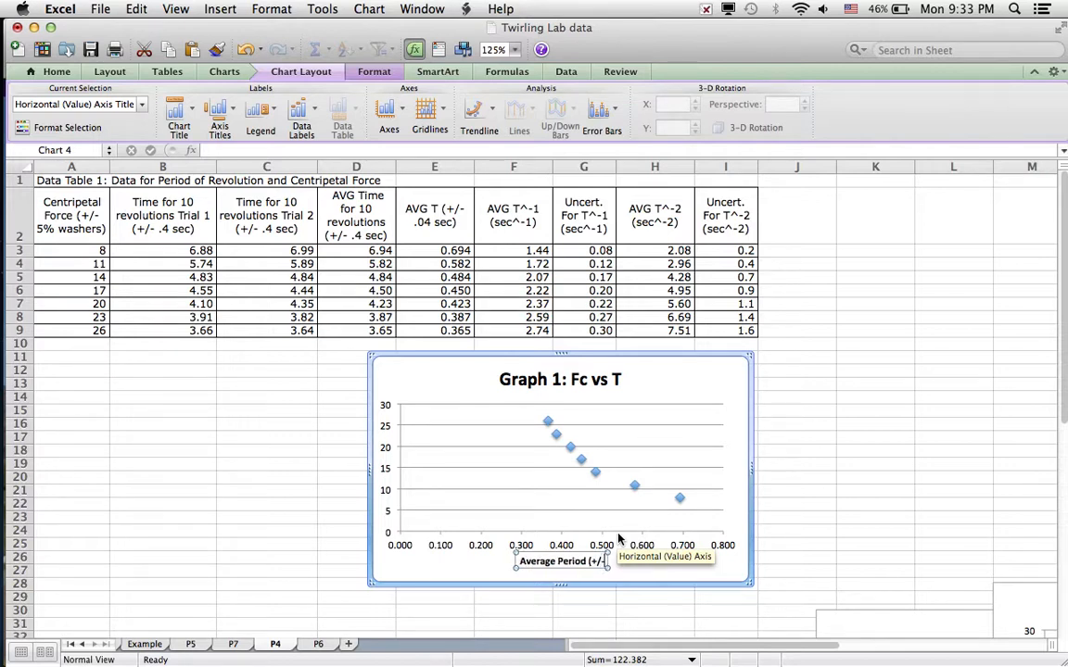
{"action": "type", "text": " .04 sec)"}
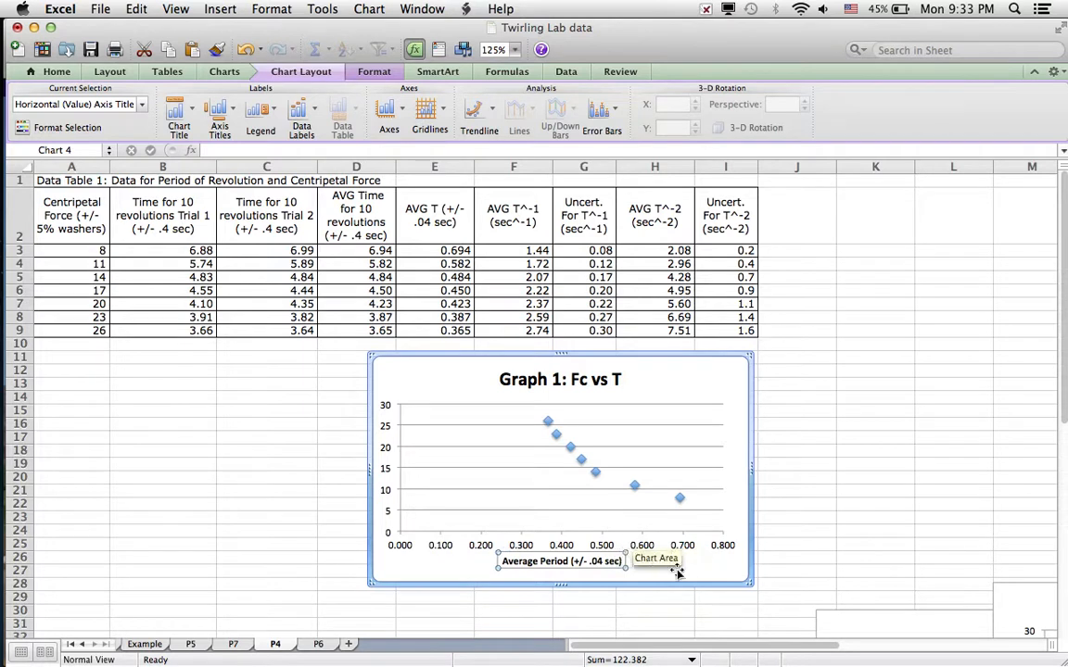
{"action": "left_click", "coordinate": [686, 574]}
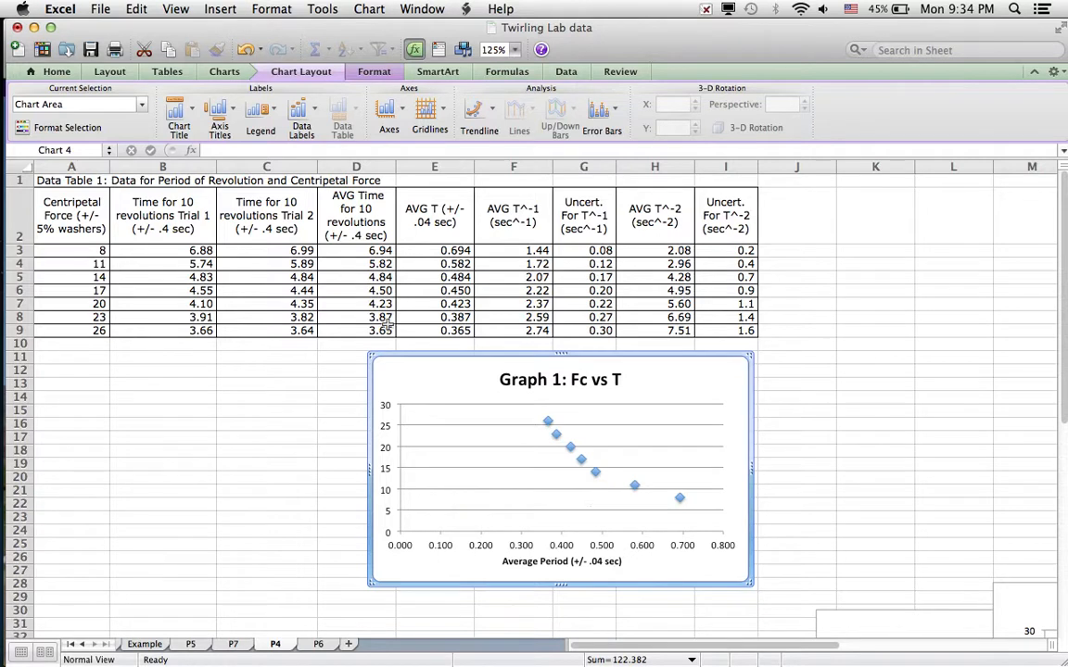
Step: Add a rotated title to the vertical axis and set its text to "Centripetal Force (+/- 5% washers)"
{"action": "left_click", "coordinate": [220, 118]}
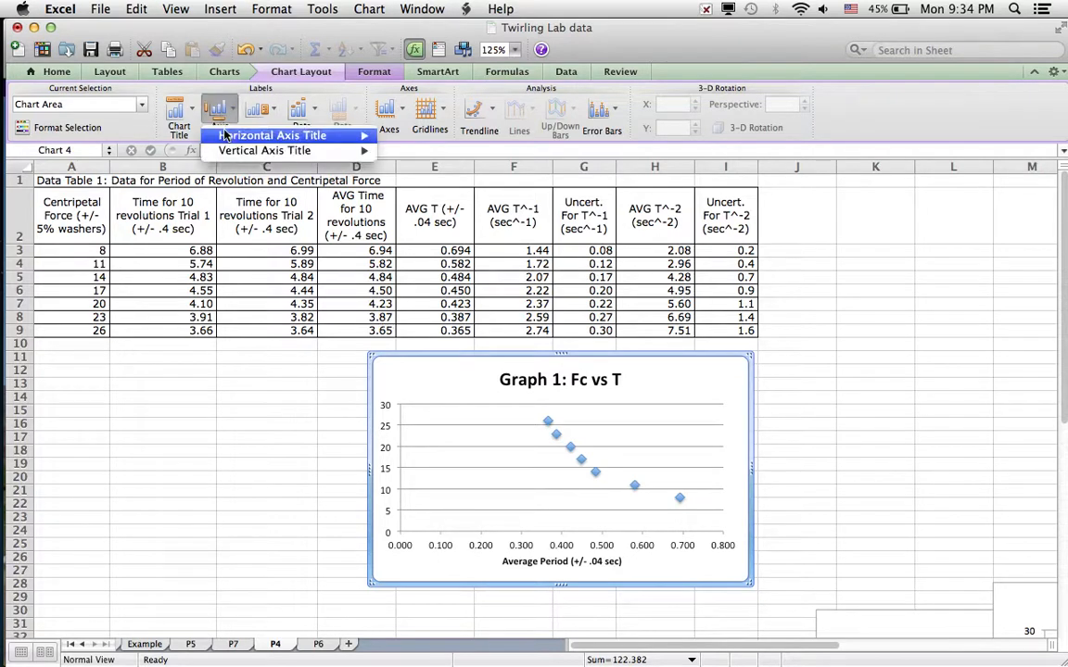
{"action": "mouse_move", "coordinate": [234, 151]}
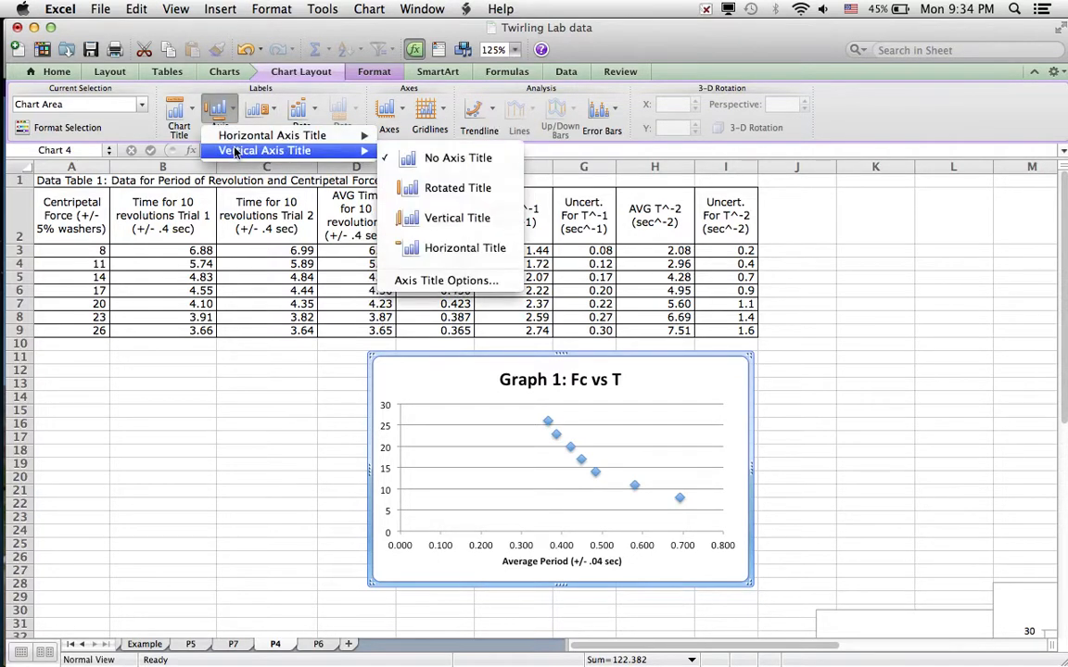
{"action": "left_click", "coordinate": [440, 189]}
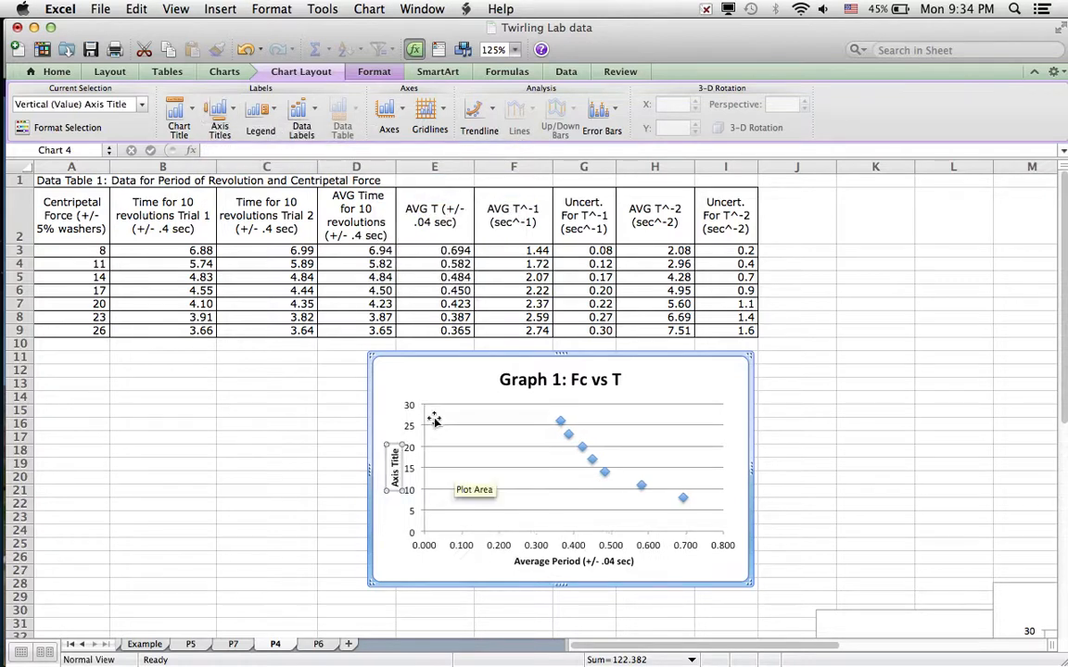
{"action": "double_click", "coordinate": [396, 469]}
{"action": "left_click", "coordinate": [395, 466]}
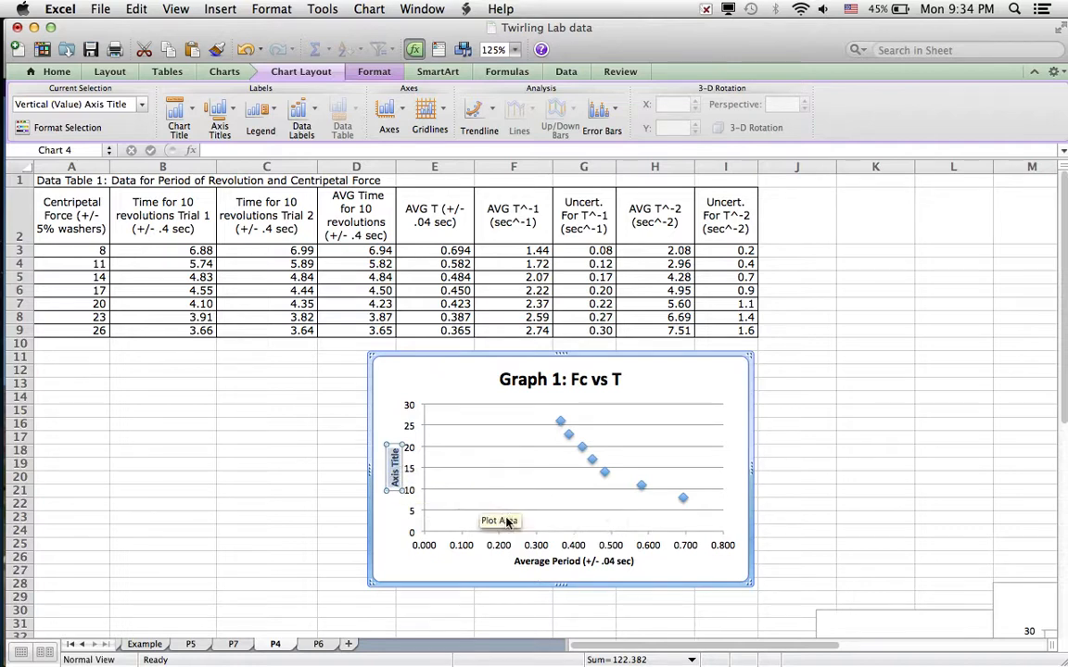
{"action": "type", "text": "Centripetal"}
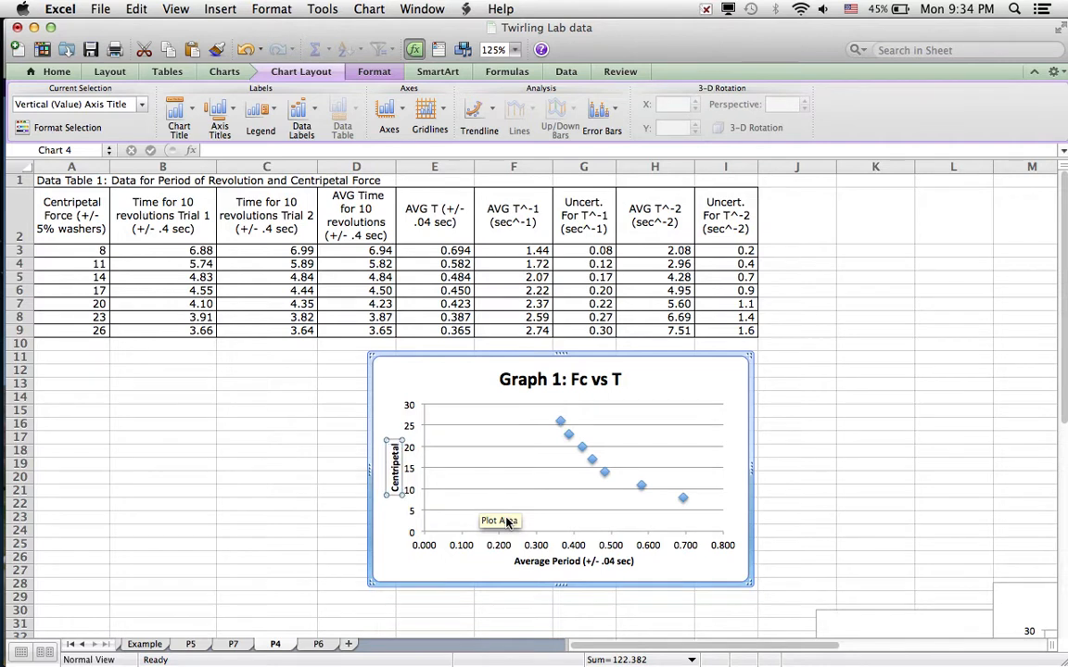
{"action": "type", "text": " Force"}
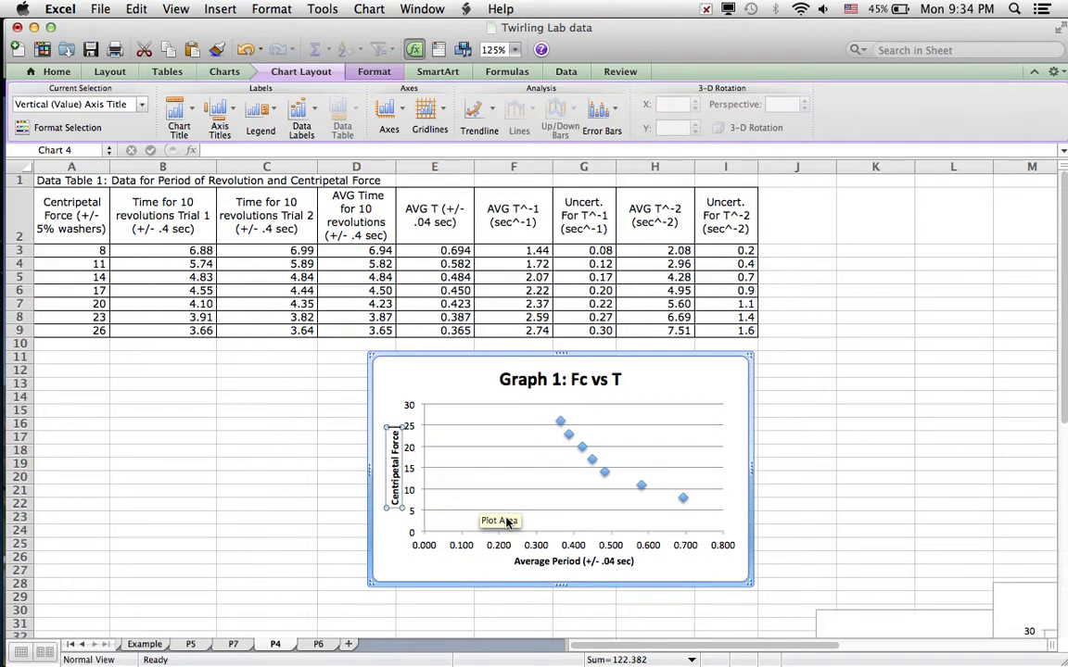
{"action": "type", "text": " ("}
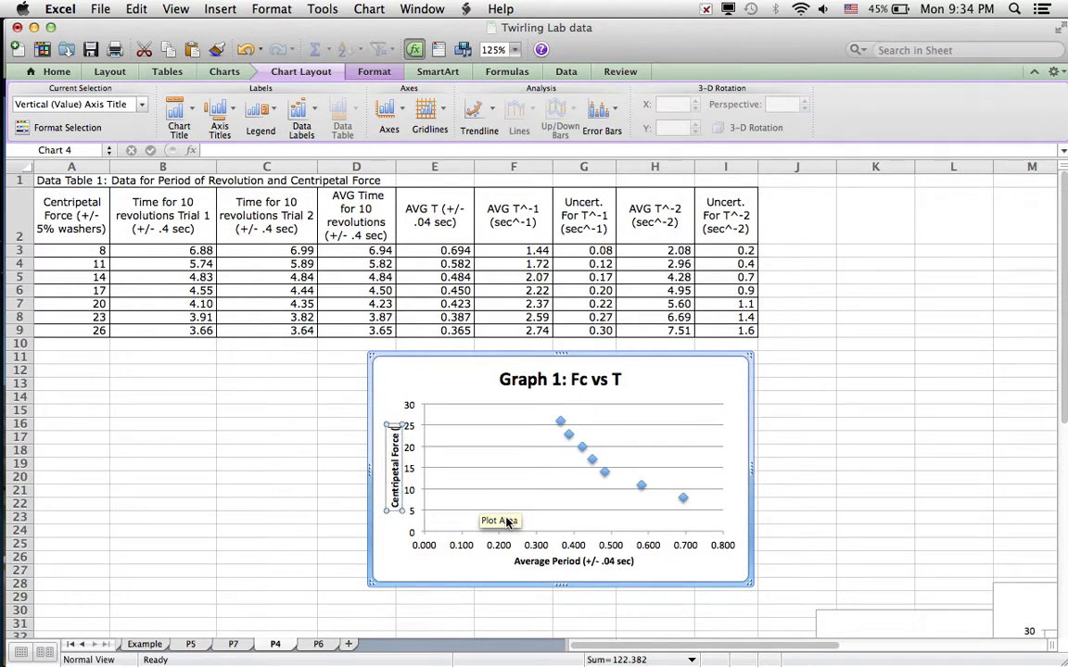
{"action": "type", "text": "+/- 5% washers)"}
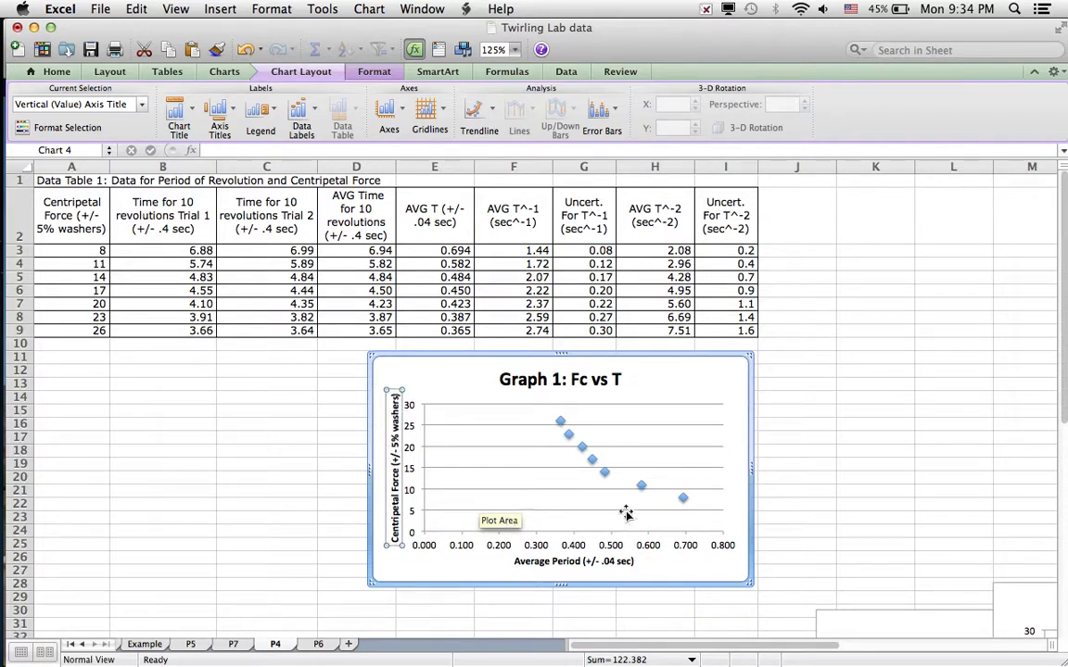
{"action": "left_click", "coordinate": [699, 377]}
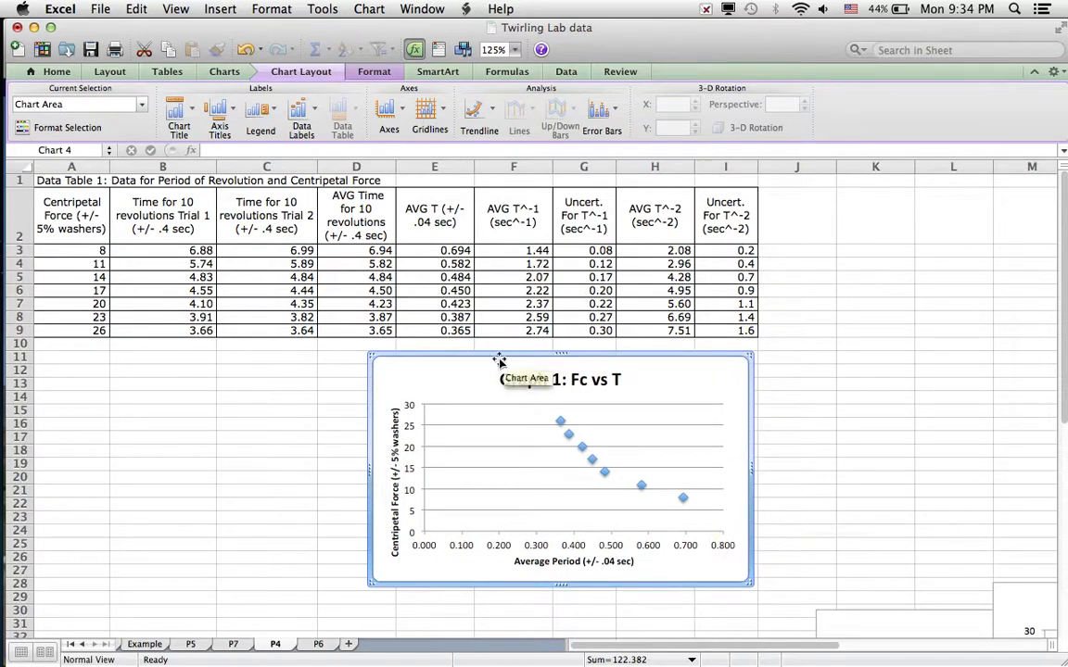
Step: Move the chart up over the data table and enlarge it to span about columns C to J and rows 4 to 28
{"action": "left_click_drag", "start_coordinate": [499, 362], "coordinate": [325, 238]}
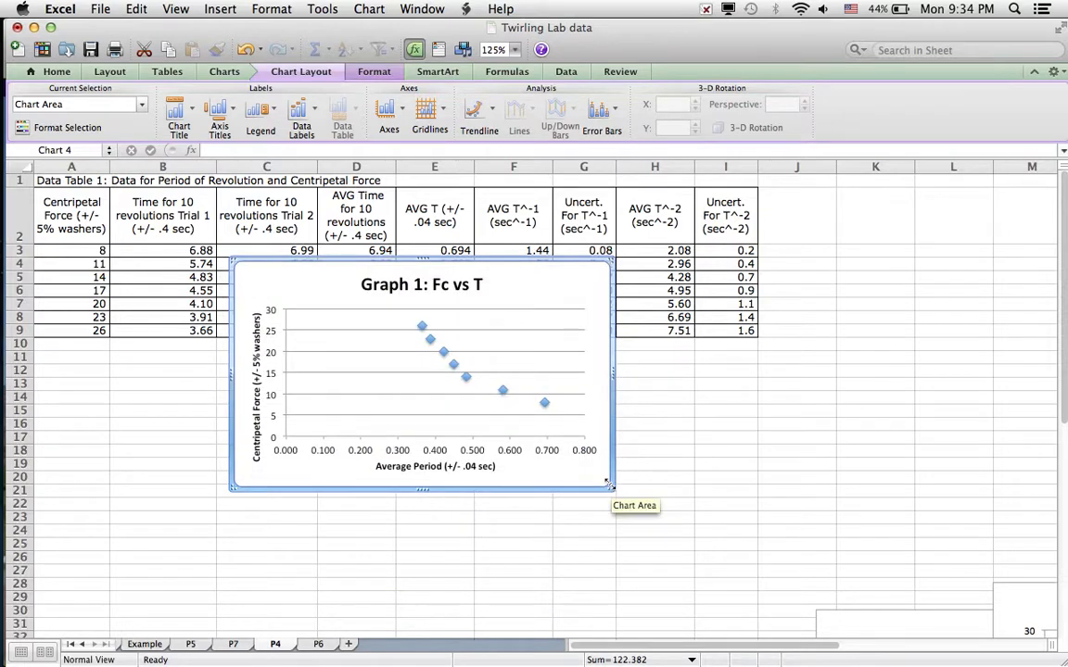
{"action": "left_click_drag", "start_coordinate": [609, 485], "coordinate": [819, 584]}
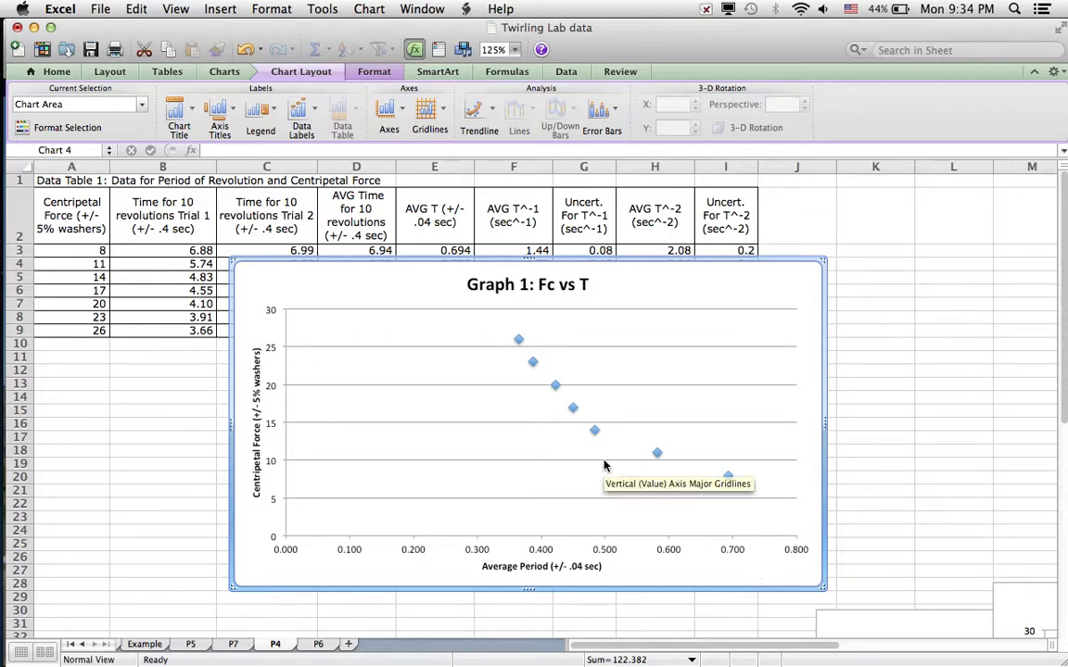
Step: Add a trendline to the plotted data series and set its regression type to Power
{"action": "left_click", "coordinate": [573, 408]}
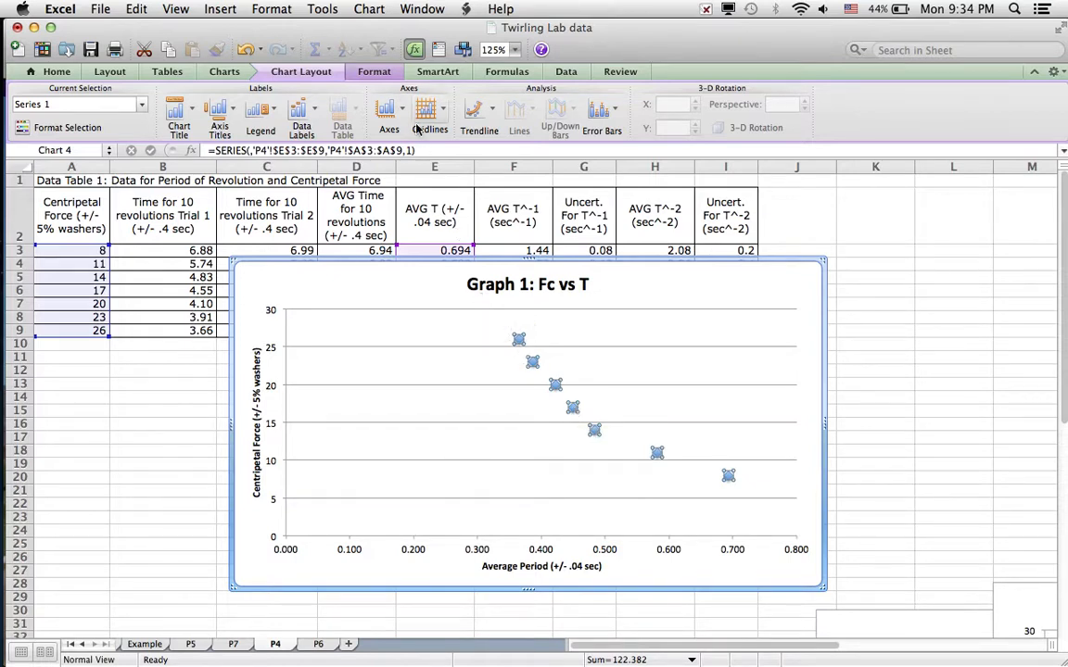
{"action": "left_click", "coordinate": [321, 10]}
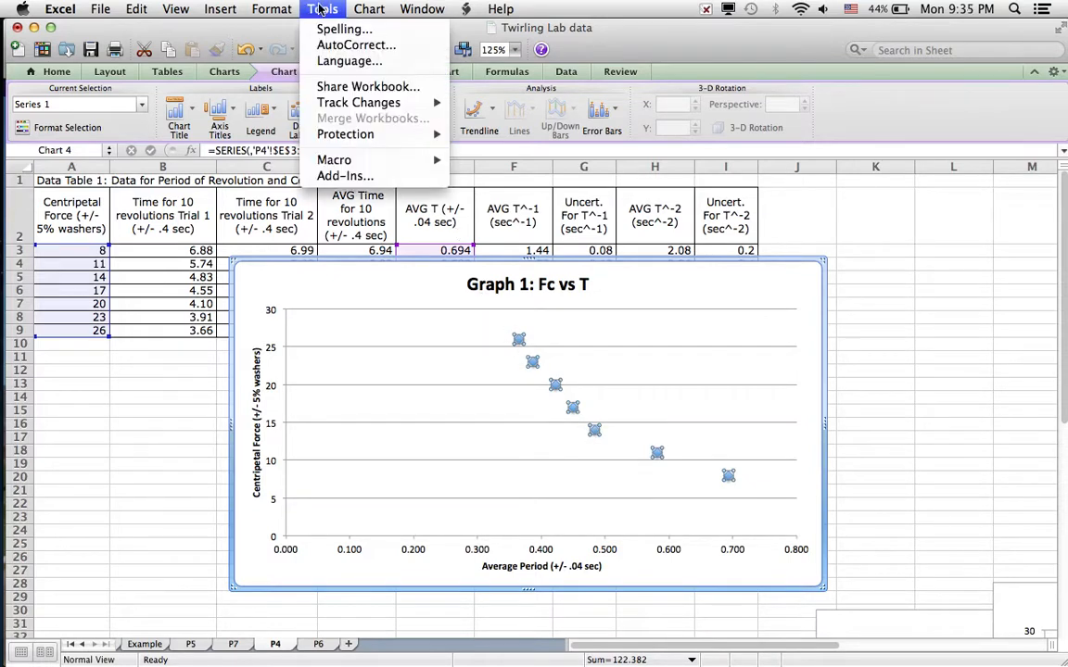
{"action": "mouse_move", "coordinate": [368, 10]}
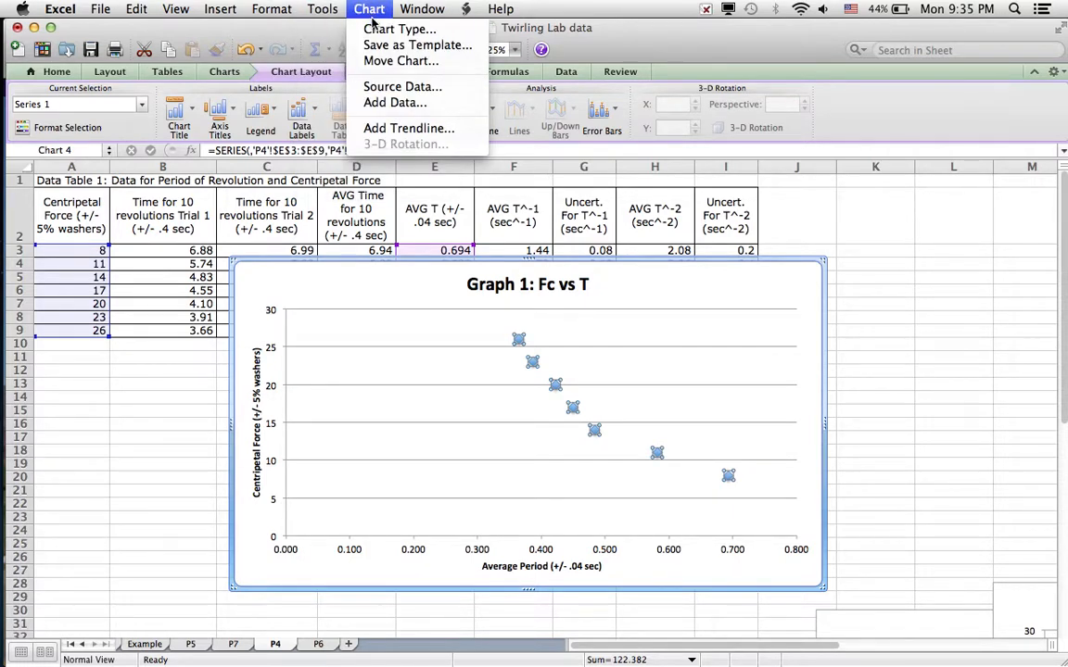
{"action": "left_click", "coordinate": [390, 129]}
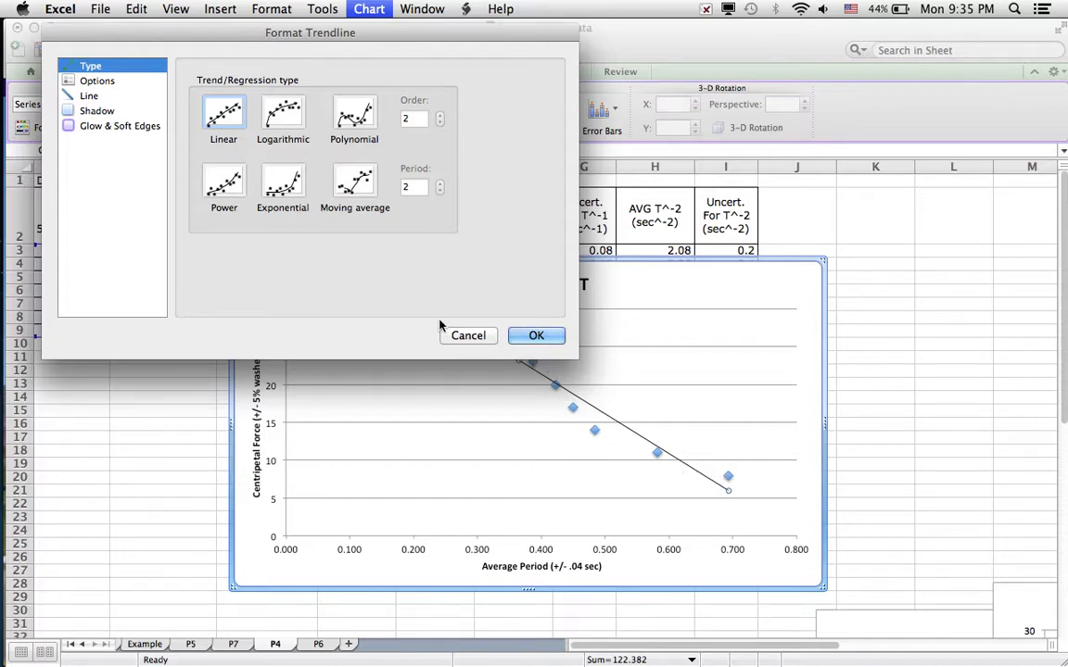
{"action": "left_click", "coordinate": [222, 183]}
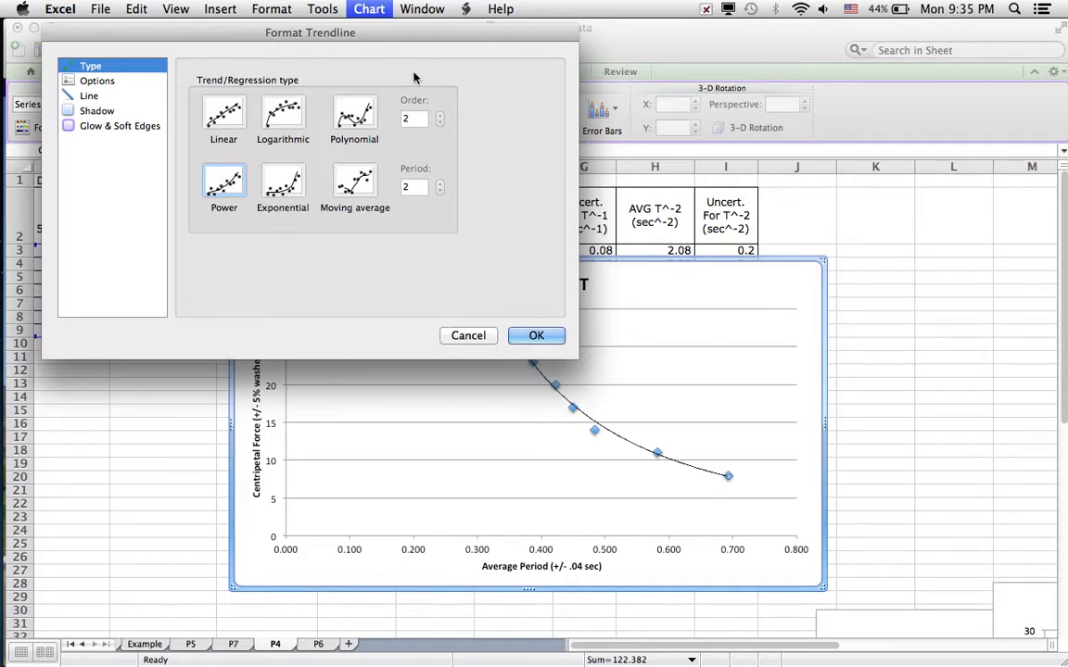
{"action": "left_click_drag", "start_coordinate": [401, 31], "coordinate": [424, 28]}
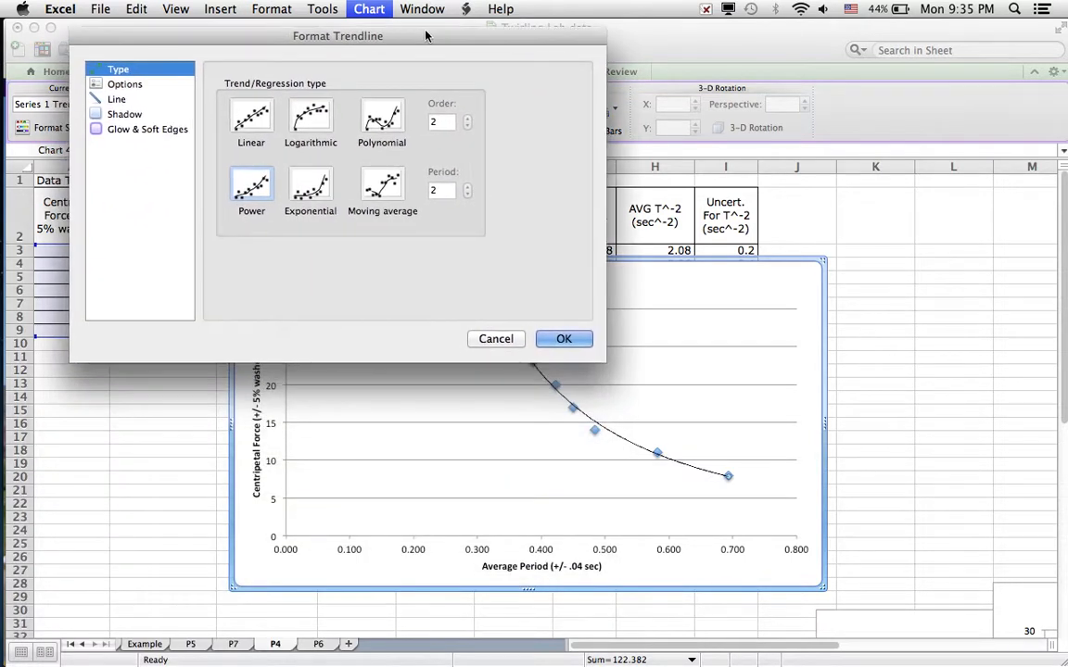
Step: Display the trendline equation on the chart and move the equation label clear of the curve
{"action": "left_click", "coordinate": [137, 89]}
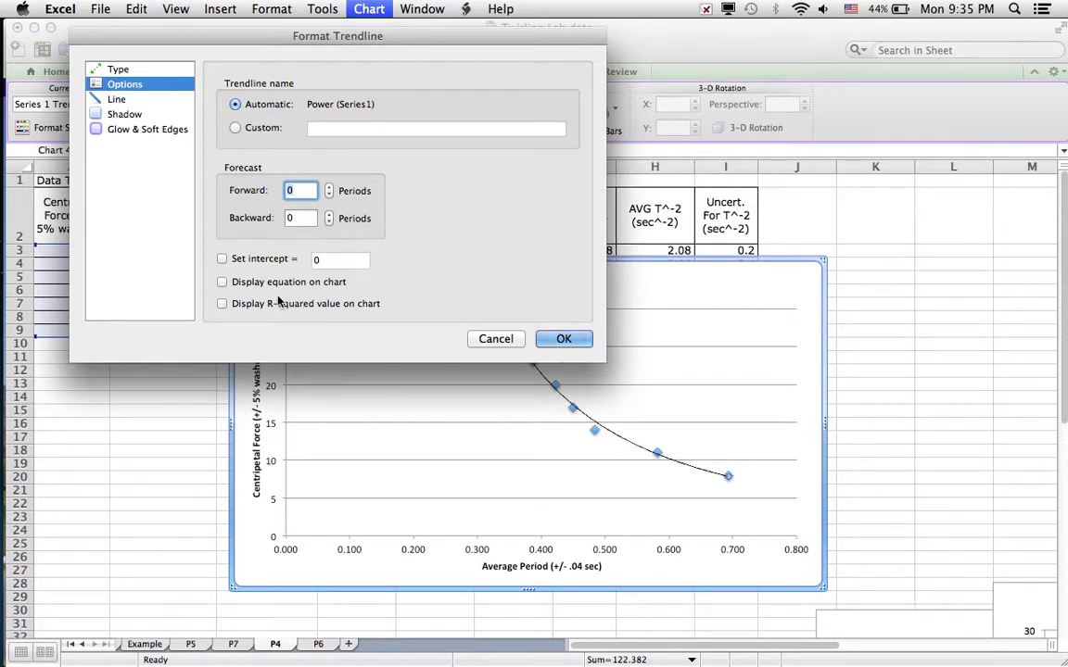
{"action": "left_click", "coordinate": [223, 282]}
{"action": "left_click", "coordinate": [563, 340]}
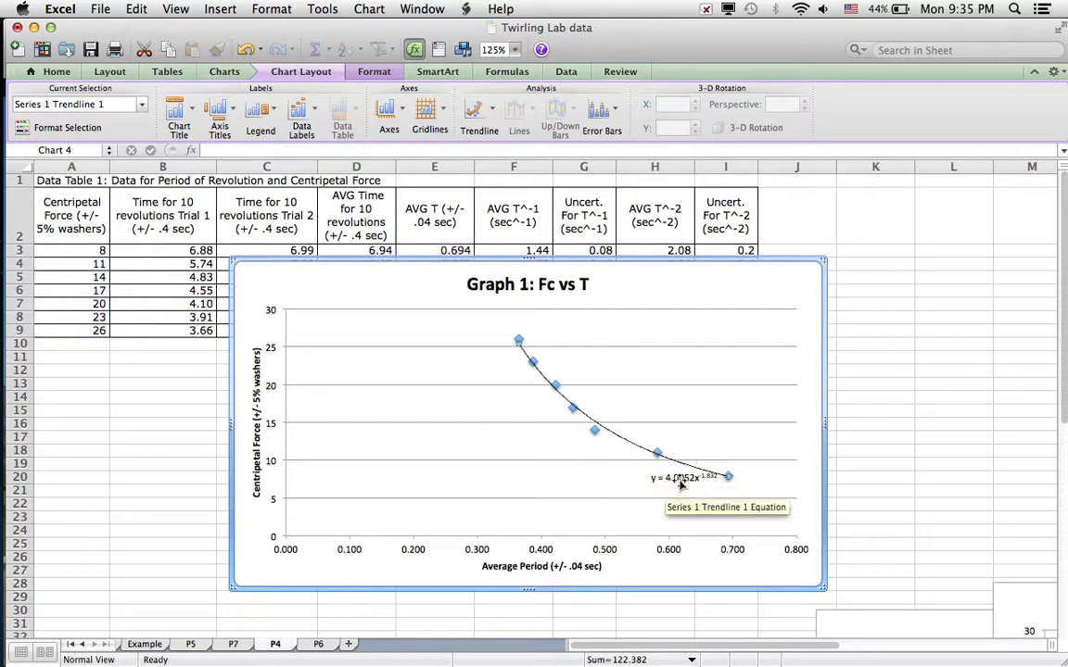
{"action": "left_click_drag", "start_coordinate": [681, 483], "coordinate": [626, 482]}
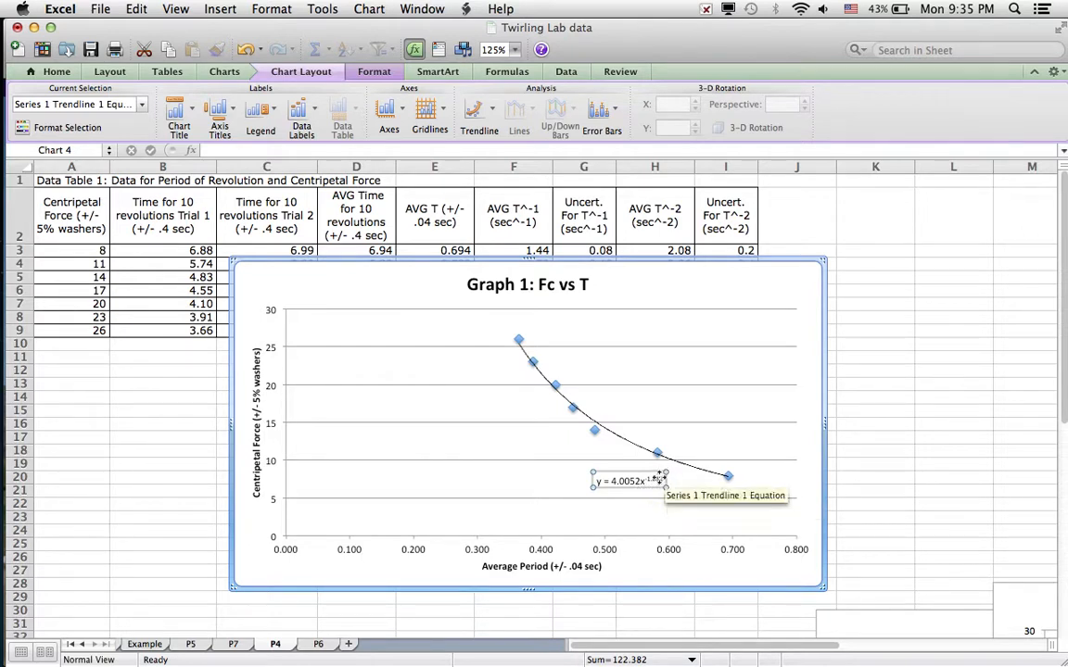
{"action": "left_click", "coordinate": [546, 475]}
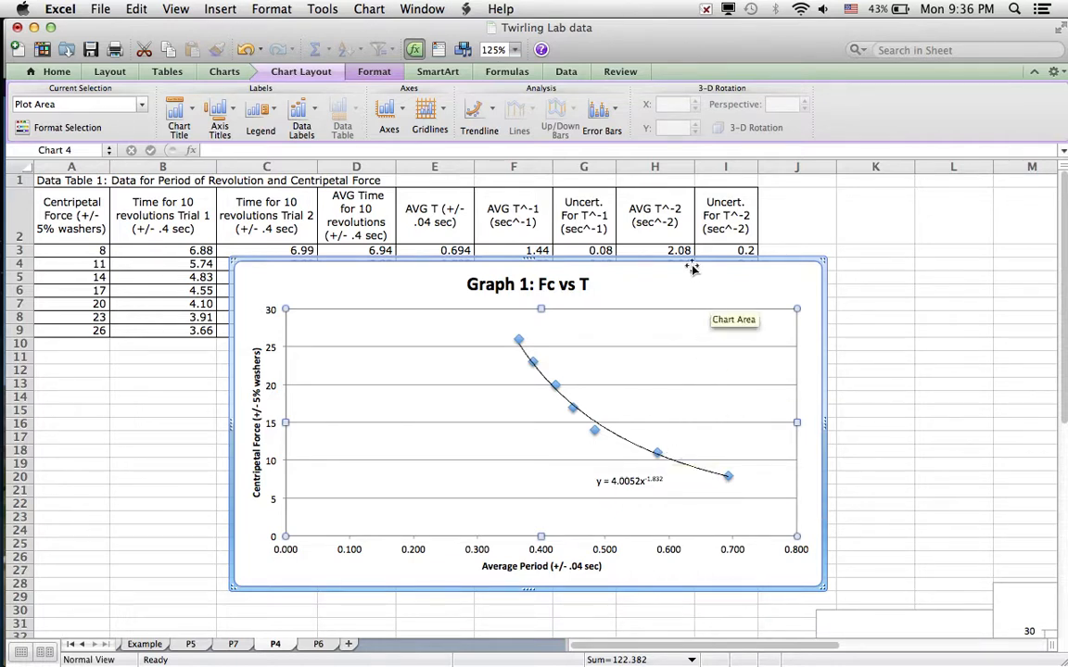
Step: Move the new Fc vs T chart to about row 30 below the data table, and the nearest existing chart over to start at column B
{"action": "left_click_drag", "start_coordinate": [691, 265], "coordinate": [513, 607]}
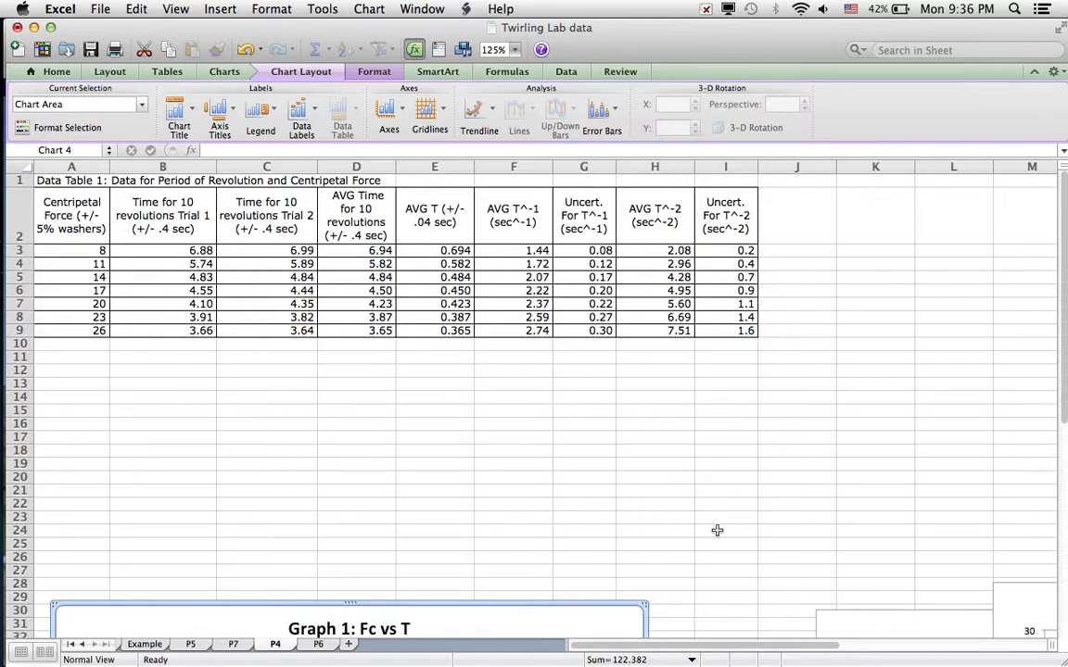
{"action": "scroll", "coordinate": [716, 530], "scroll_direction": "down", "scroll_amount": 4}
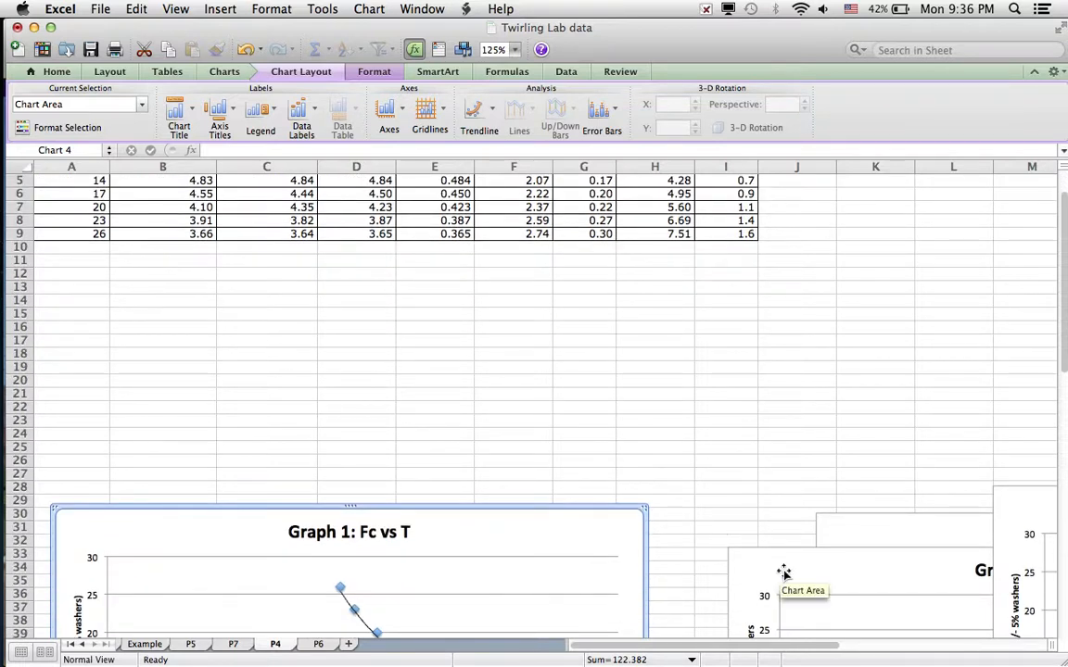
{"action": "left_click", "coordinate": [784, 573]}
{"action": "left_click_drag", "start_coordinate": [786, 551], "coordinate": [185, 564]}
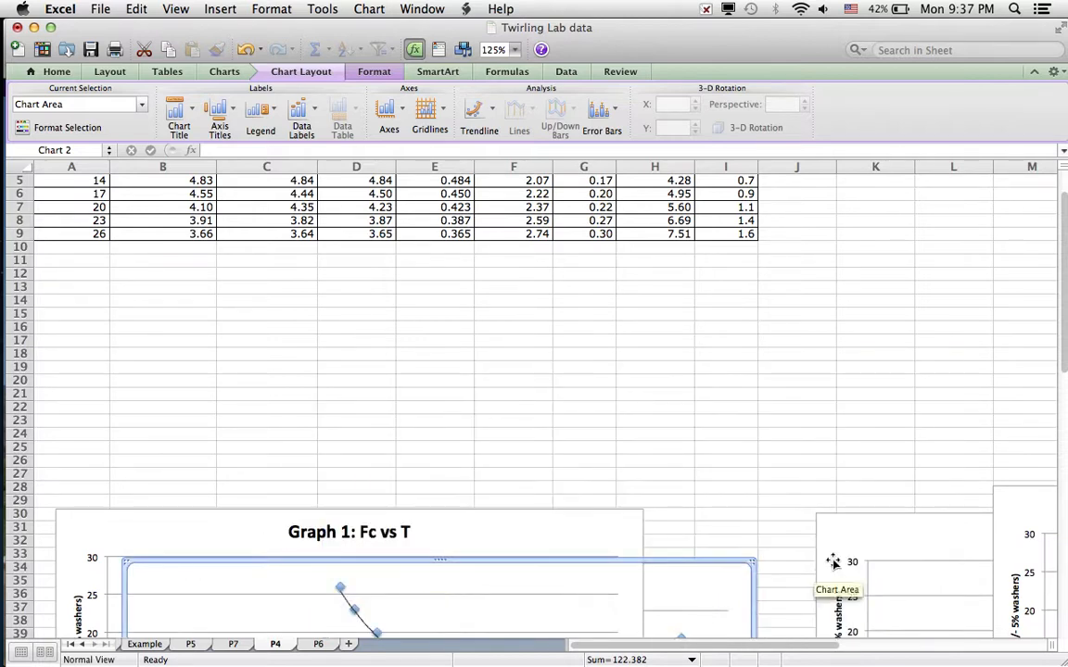
Step: Move the existing Fc vs T chart from the stack at column J to the empty area starting near column E, row 19
{"action": "scroll", "coordinate": [890, 541], "scroll_direction": "down", "scroll_amount": 3}
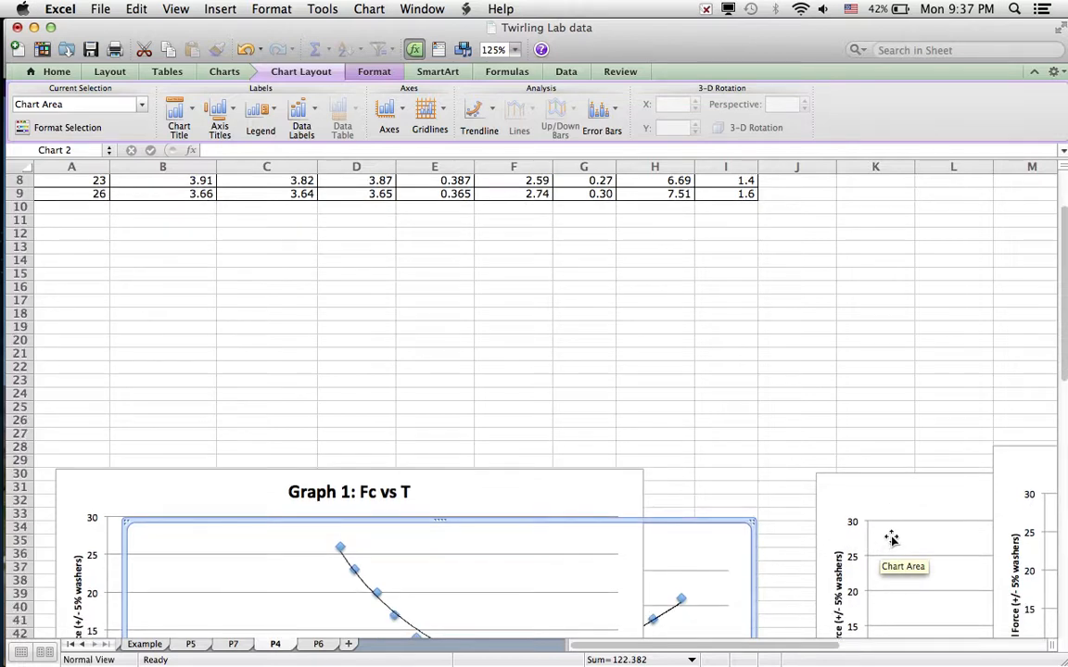
{"action": "left_click", "coordinate": [906, 491]}
{"action": "left_click_drag", "start_coordinate": [908, 475], "coordinate": [522, 336]}
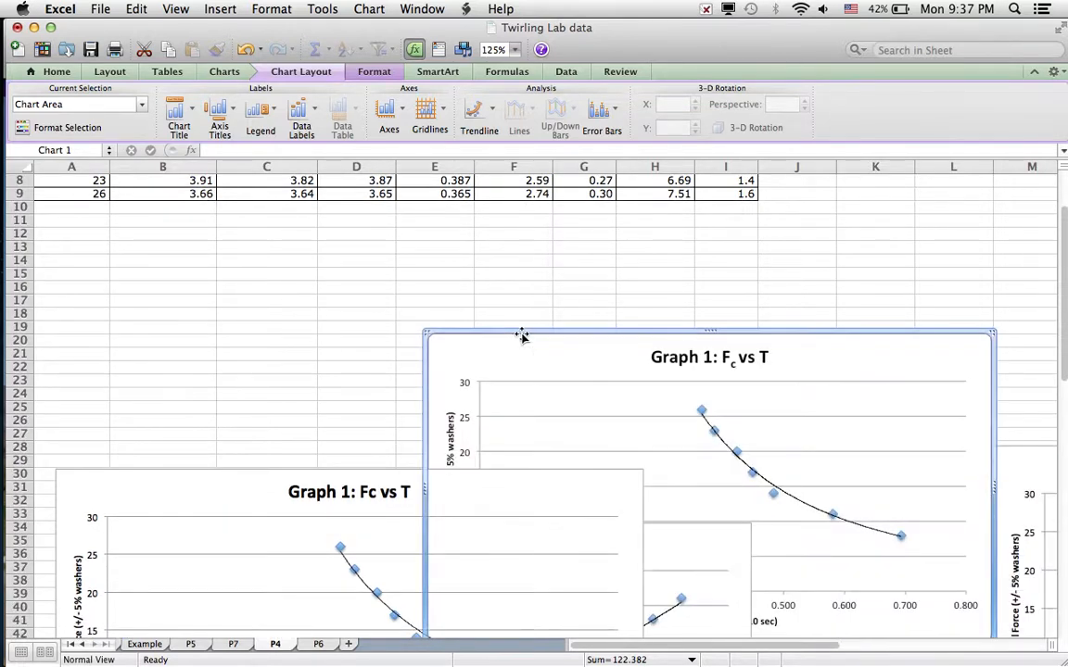
Step: Move the upper Graph 1 chart down to about row 38 and bring the Graph 3 chart over to about column C, row 13
{"action": "left_click_drag", "start_coordinate": [513, 355], "coordinate": [350, 582]}
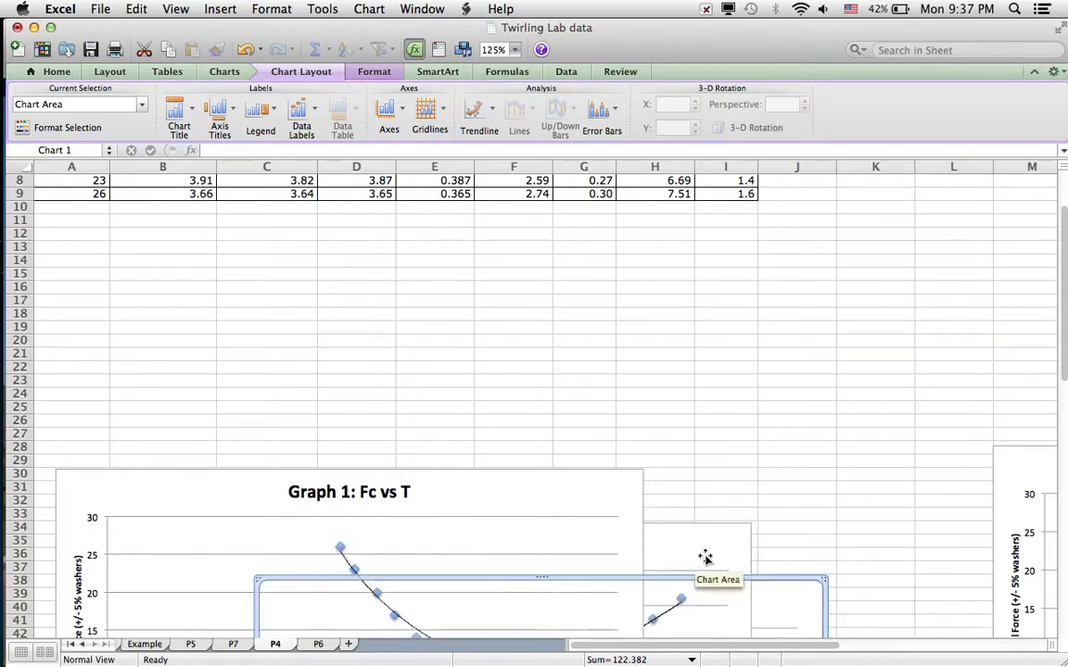
{"action": "left_click", "coordinate": [1020, 449]}
{"action": "left_click_drag", "start_coordinate": [1020, 448], "coordinate": [277, 266]}
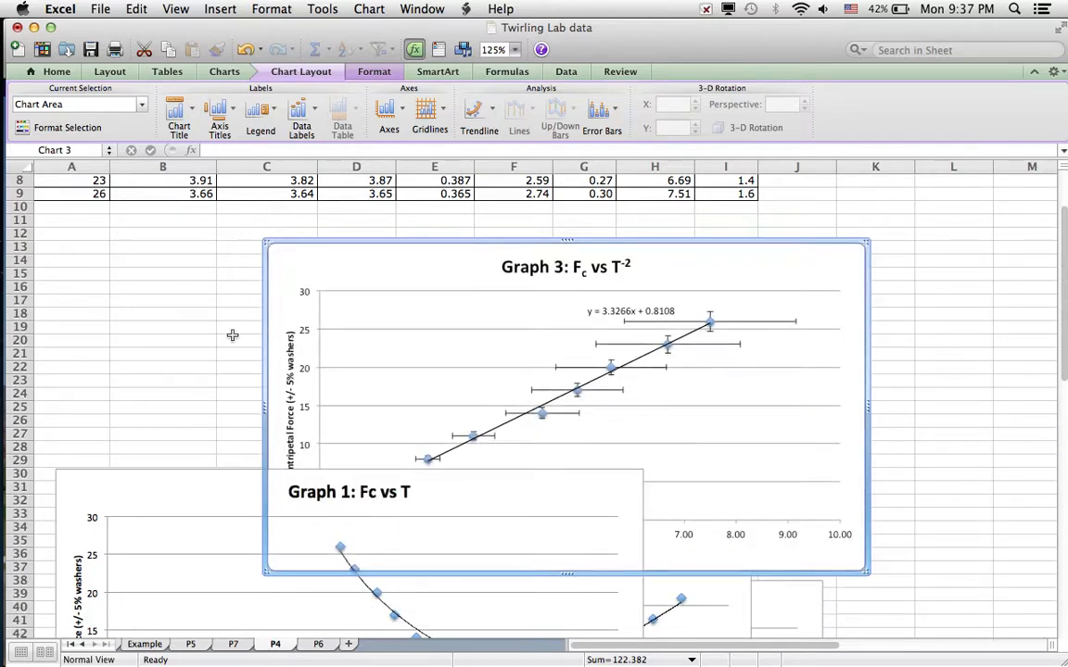
Step: Move the Graph 3 chart up to column B, about row 4, and enlarge it to reach column K and row 29
{"action": "scroll", "coordinate": [232, 335], "scroll_direction": "up", "scroll_amount": 5}
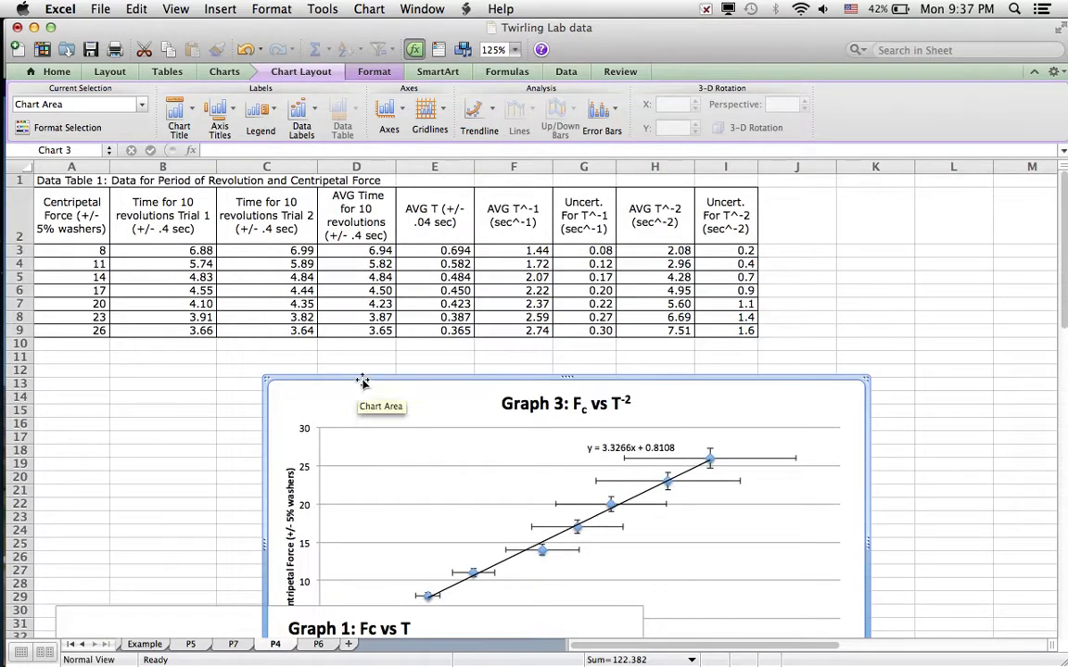
{"action": "left_click_drag", "start_coordinate": [332, 381], "coordinate": [252, 261]}
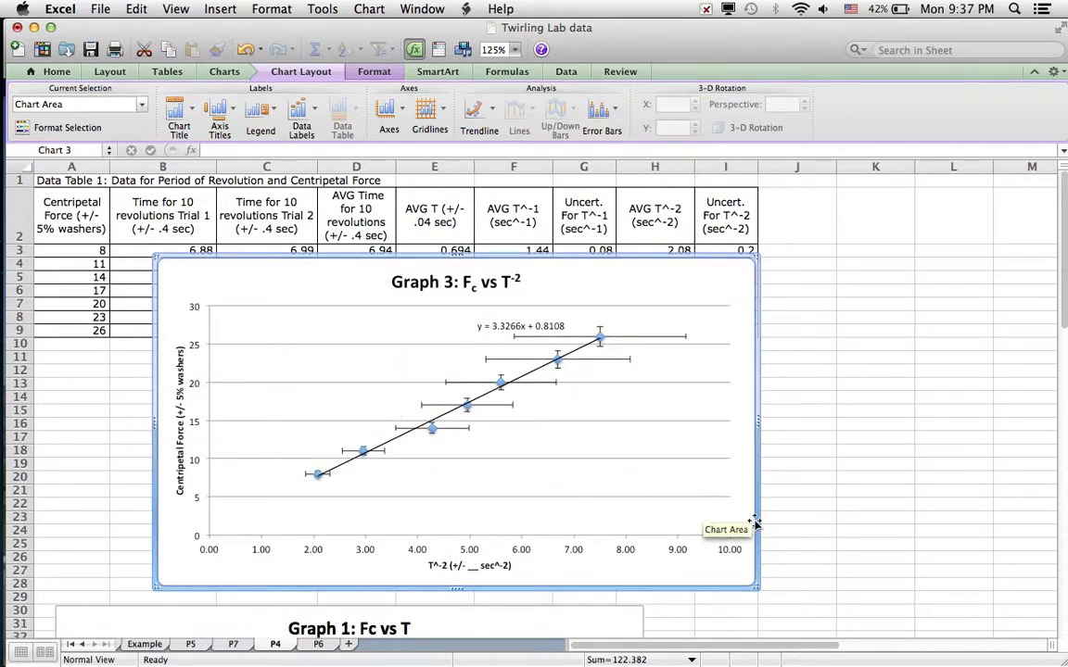
{"action": "left_click_drag", "start_coordinate": [758, 589], "coordinate": [861, 607]}
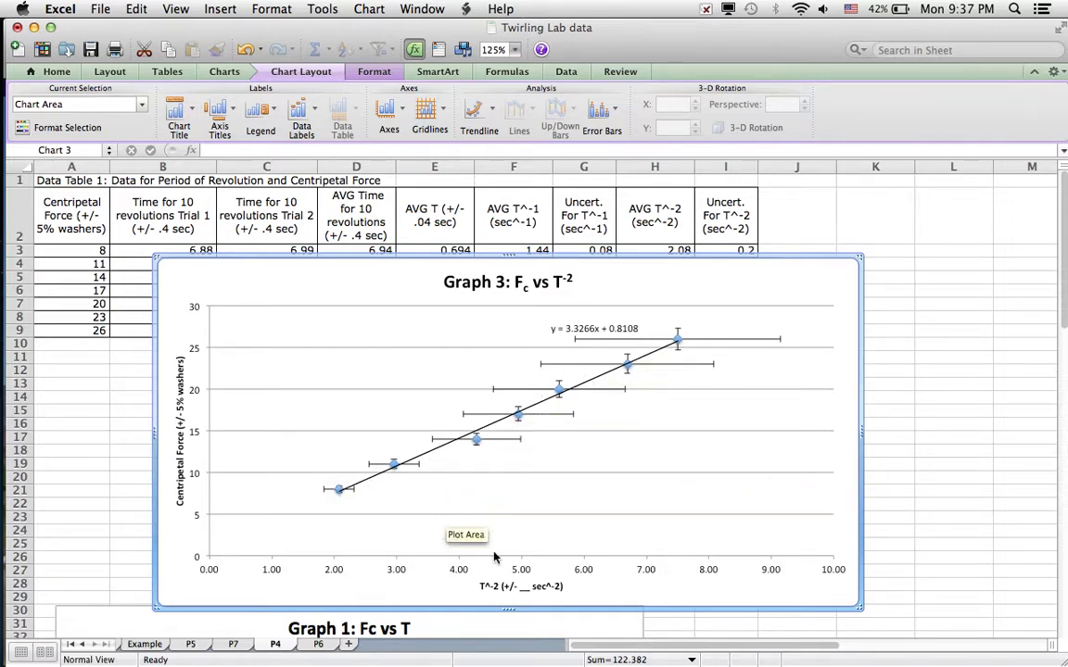
Step: Change Graph 3's horizontal axis title to "T^-2 (sec^-2) *Uncertainty Varies (see table 1)", removing the blank +/- uncertainty
{"action": "left_click", "coordinate": [545, 587]}
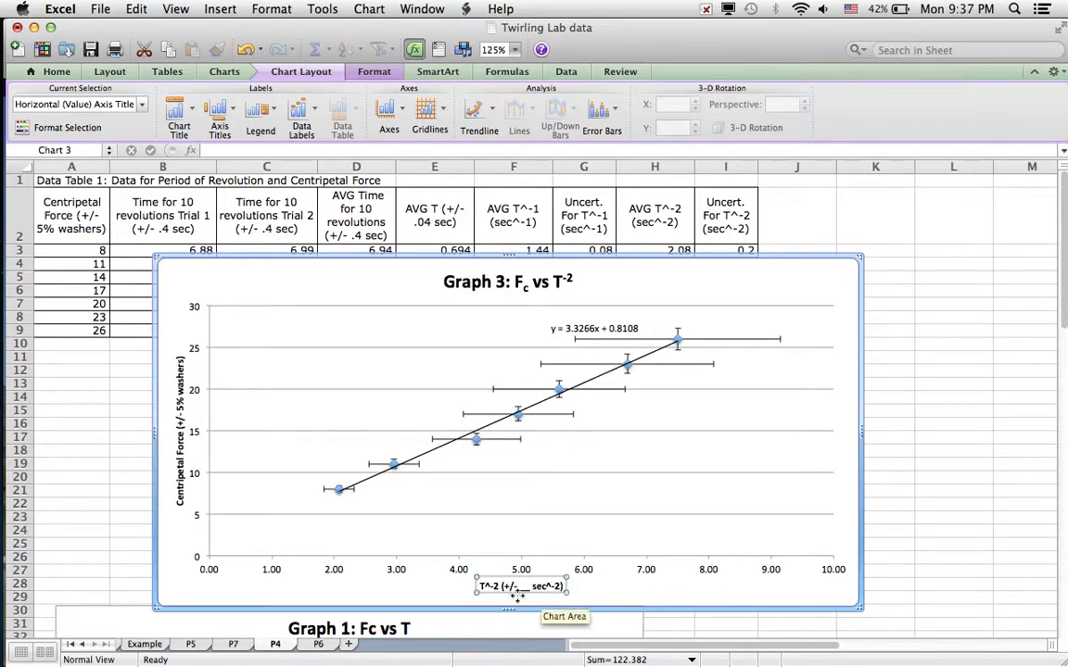
{"action": "type", "text": ")"}
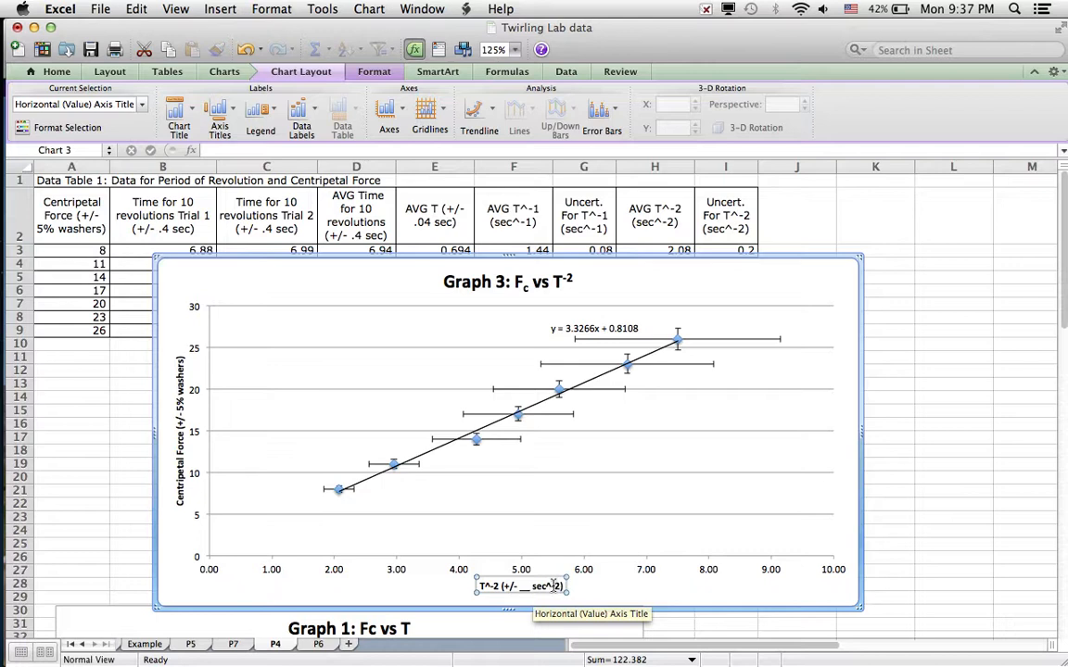
{"action": "left_click_drag", "start_coordinate": [533, 586], "coordinate": [506, 588]}
{"action": "key", "text": "BackSpace"}
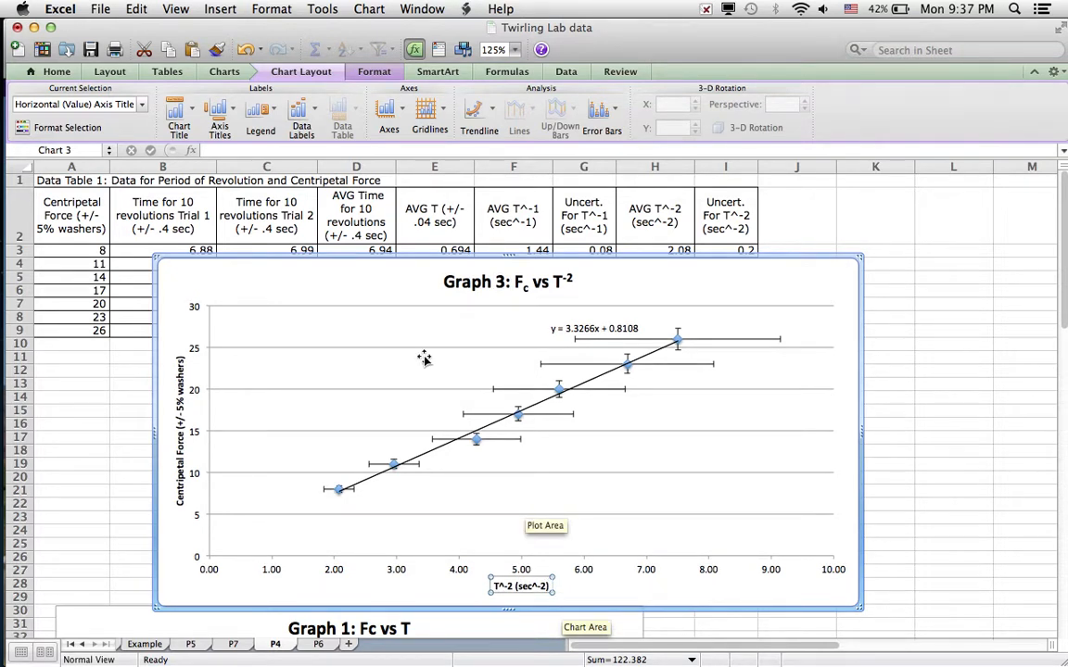
{"action": "type", "text": "*"}
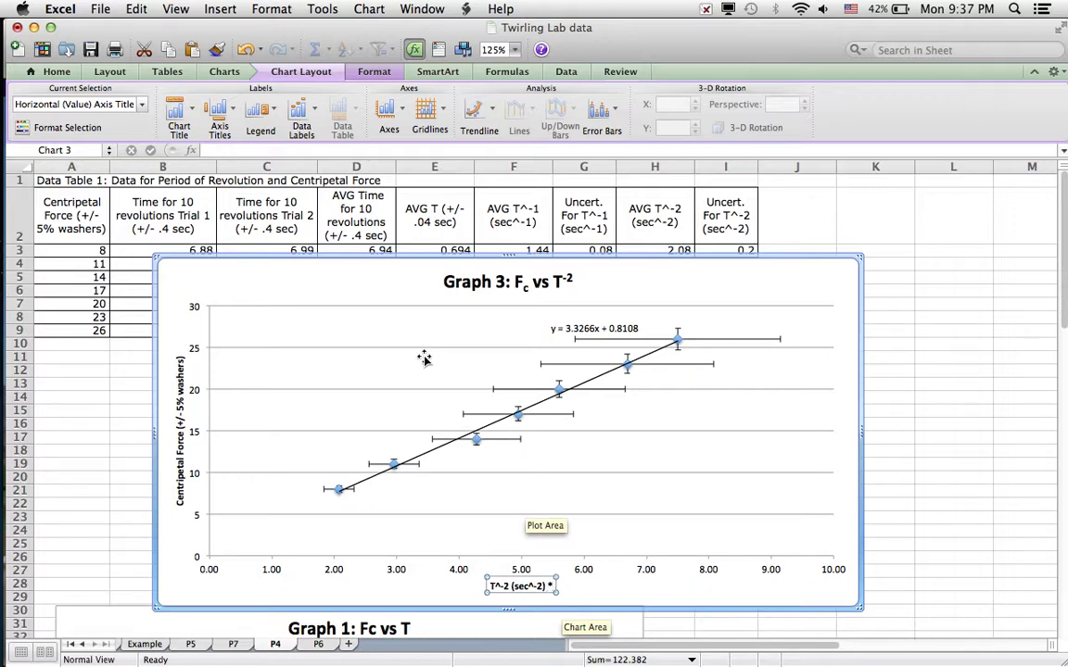
{"action": "type", "text": "Unce"}
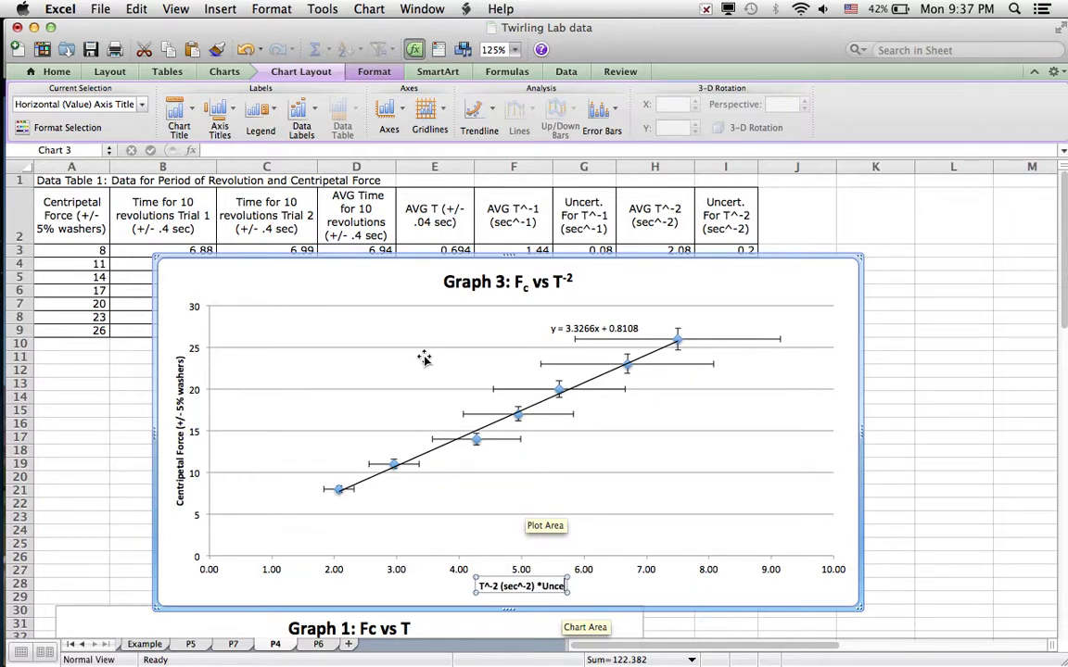
{"action": "type", "text": "rtainty"}
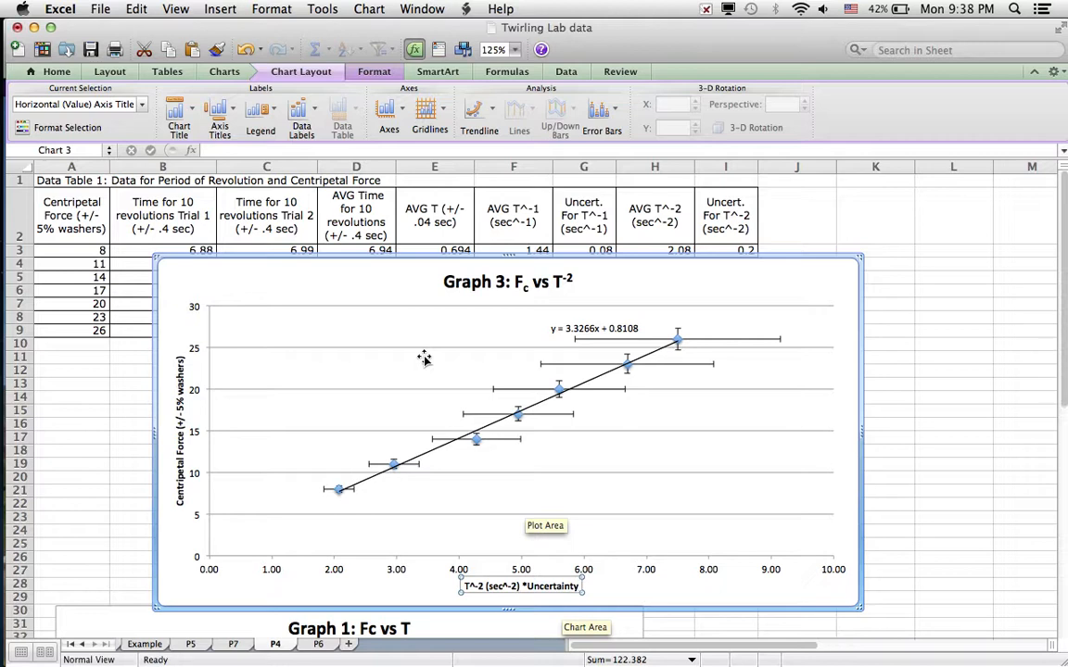
{"action": "type", "text": " Varies"}
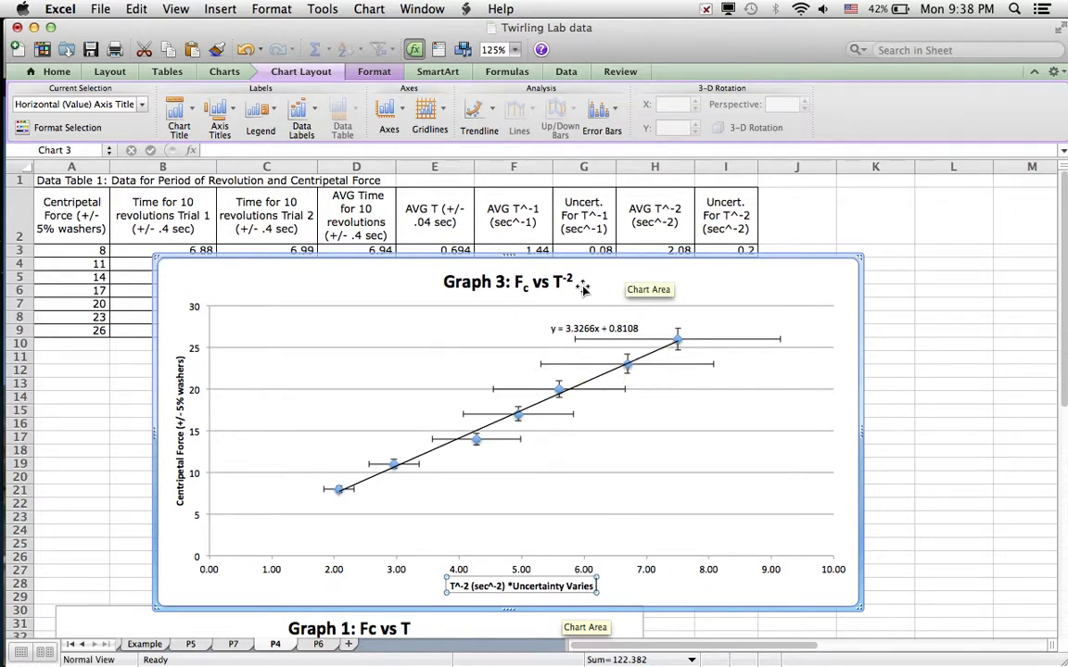
{"action": "type", "text": "(see t"}
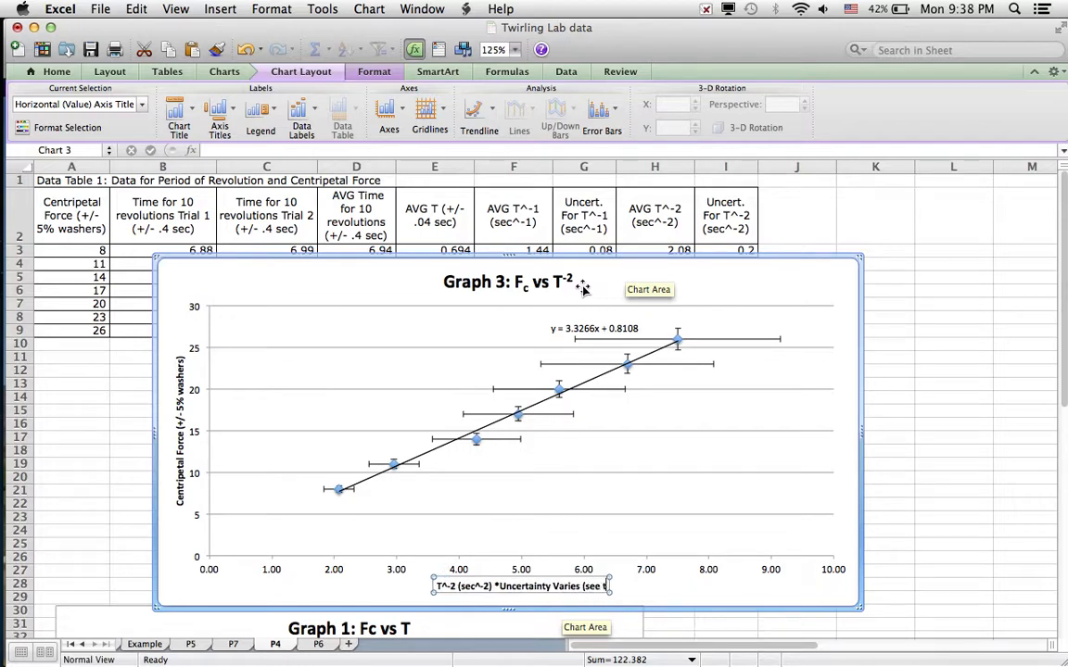
{"action": "type", "text": "able 1)"}
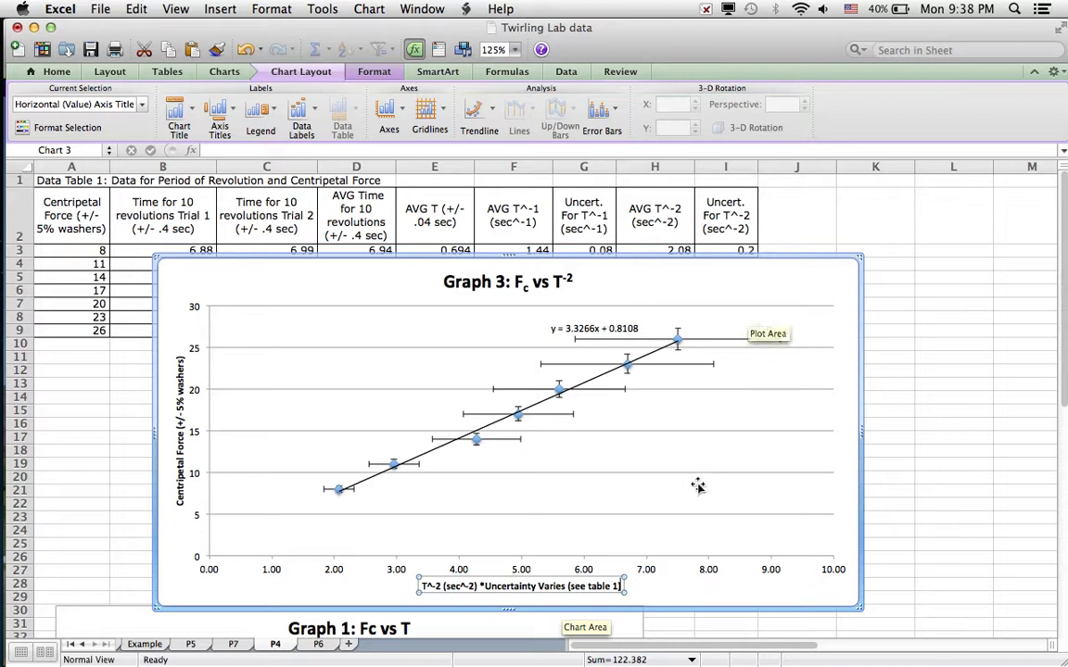
{"action": "left_click", "coordinate": [698, 486]}
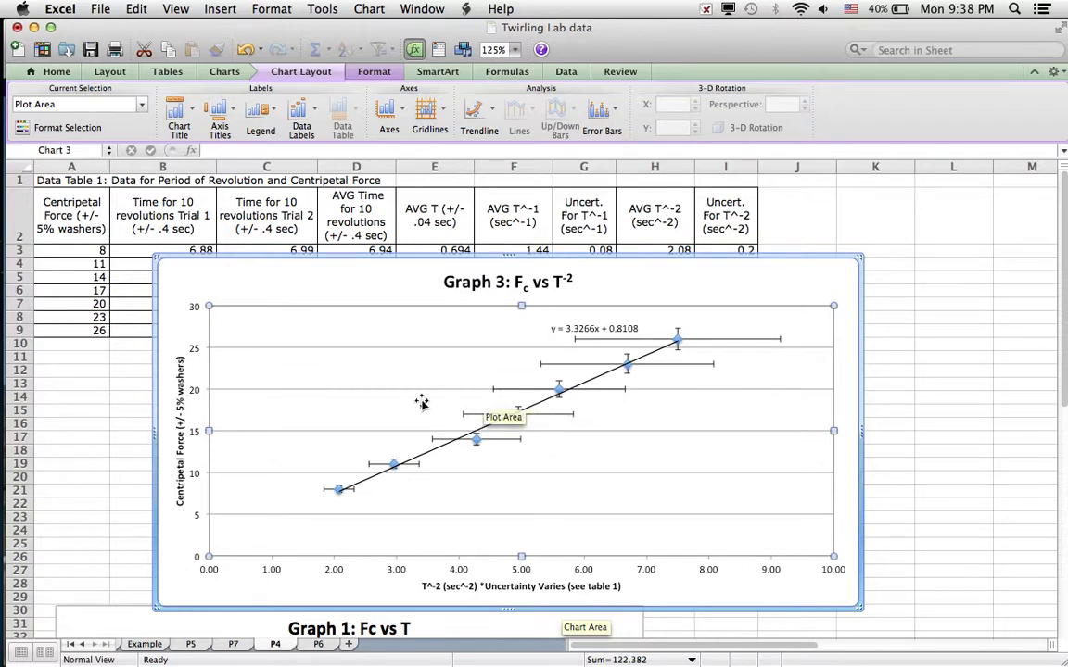
Step: Shift the Graph 3 chart sideways so that it starts in column C and uncovers the first trial's times
{"action": "left_click", "coordinate": [339, 492]}
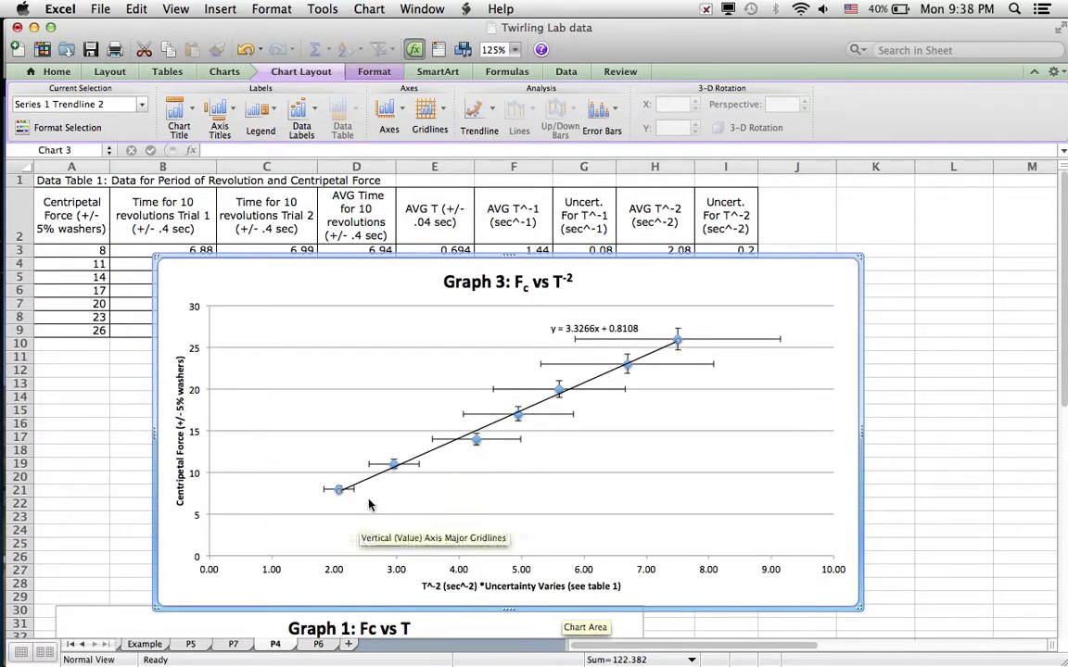
{"action": "left_click_drag", "start_coordinate": [273, 285], "coordinate": [359, 288]}
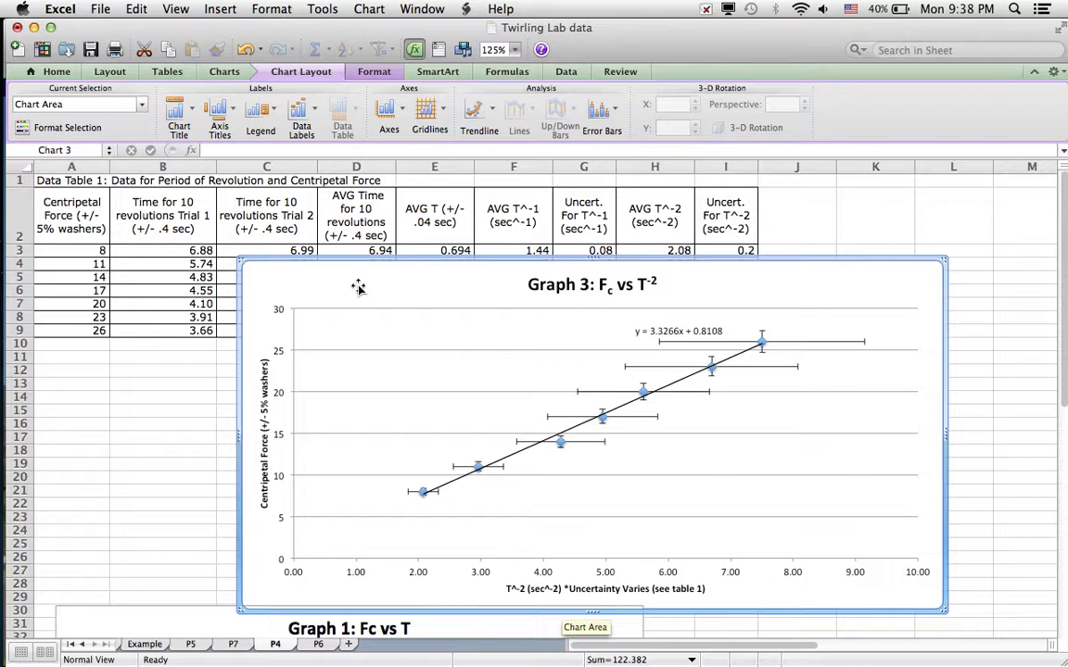